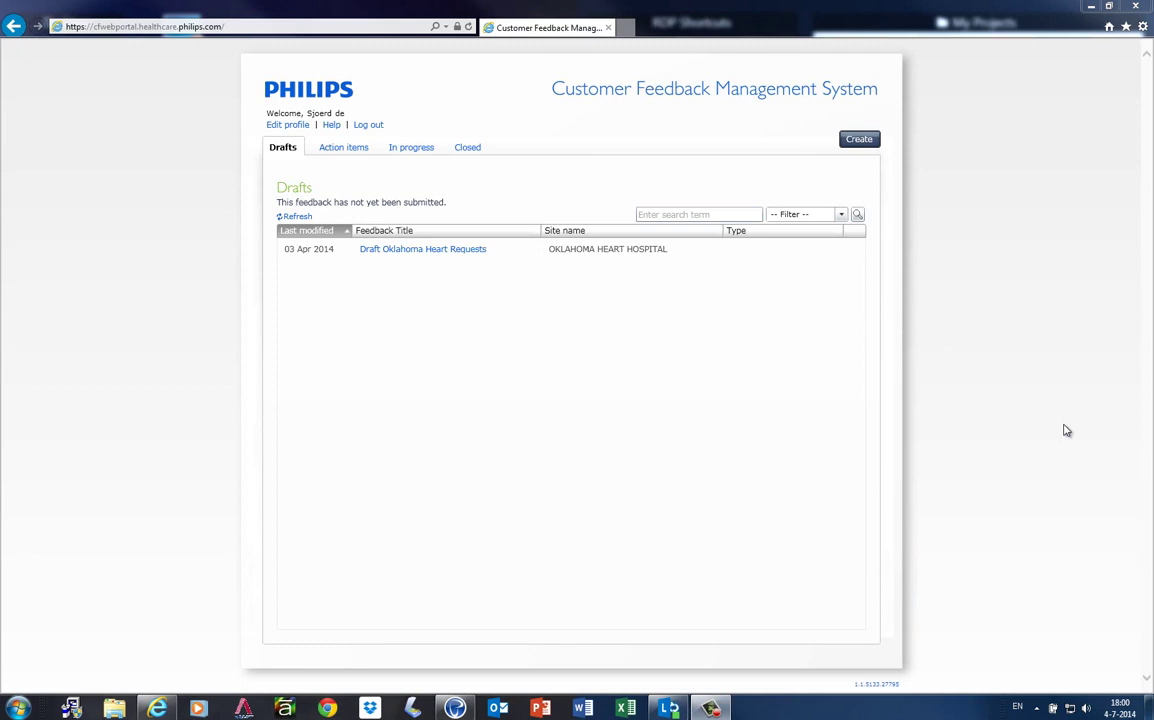
Create a new uPerform file named 'Demo CFMS', keeping the file type Recording
mouse_move(455, 705)
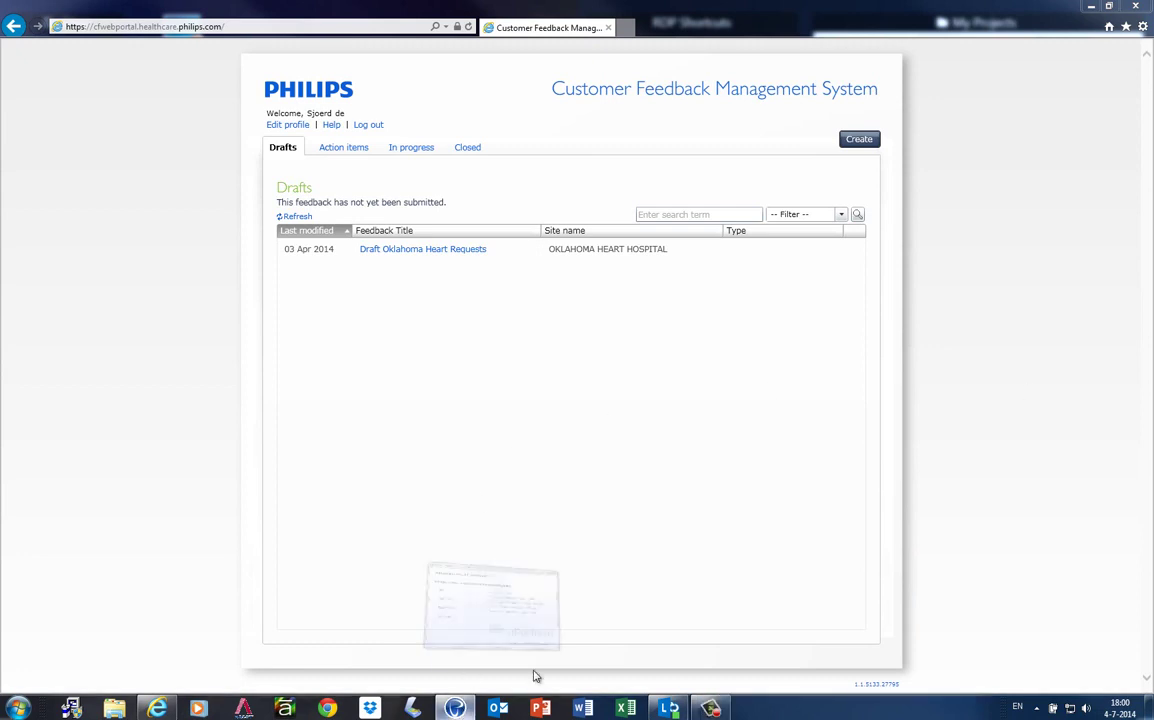
click(530, 615)
click(404, 292)
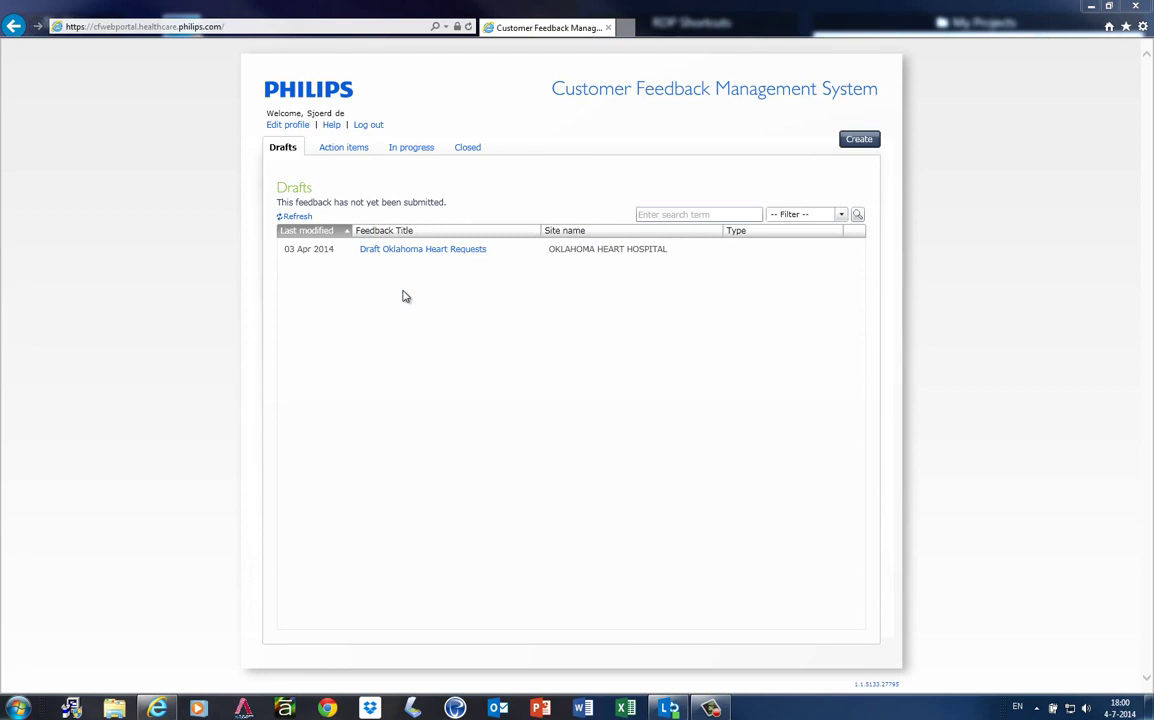
text(Demo CF)
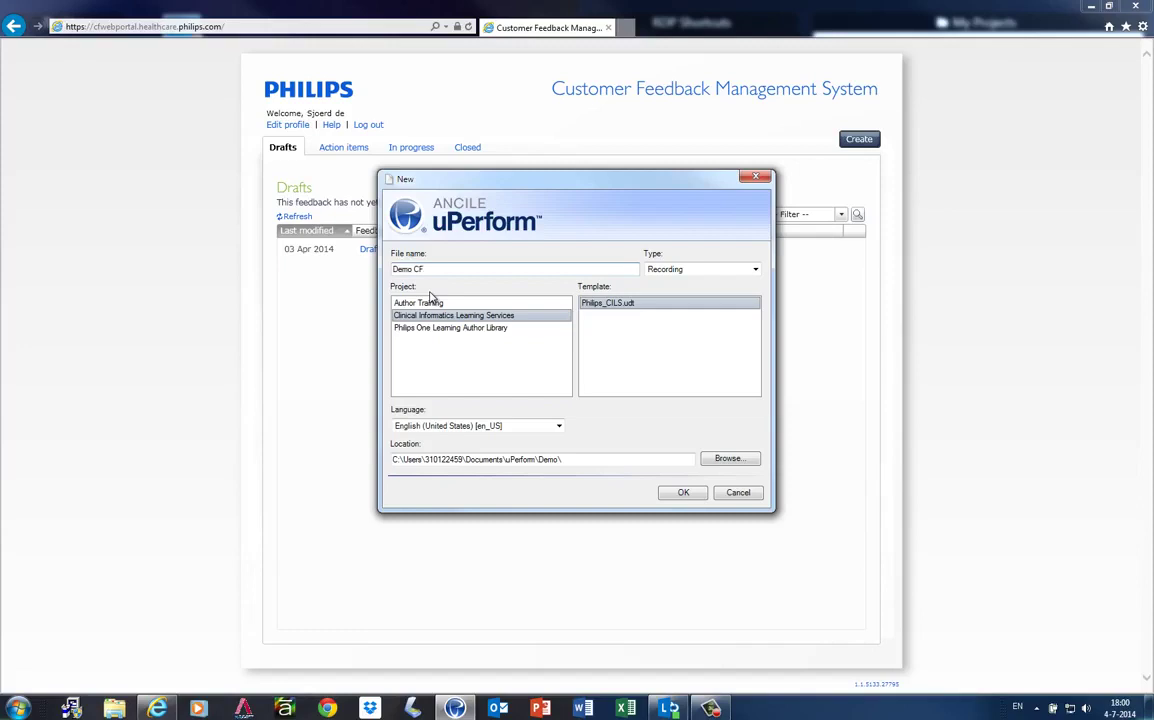
text(N)
key(BackSpace)
text(MS)
click(680, 269)
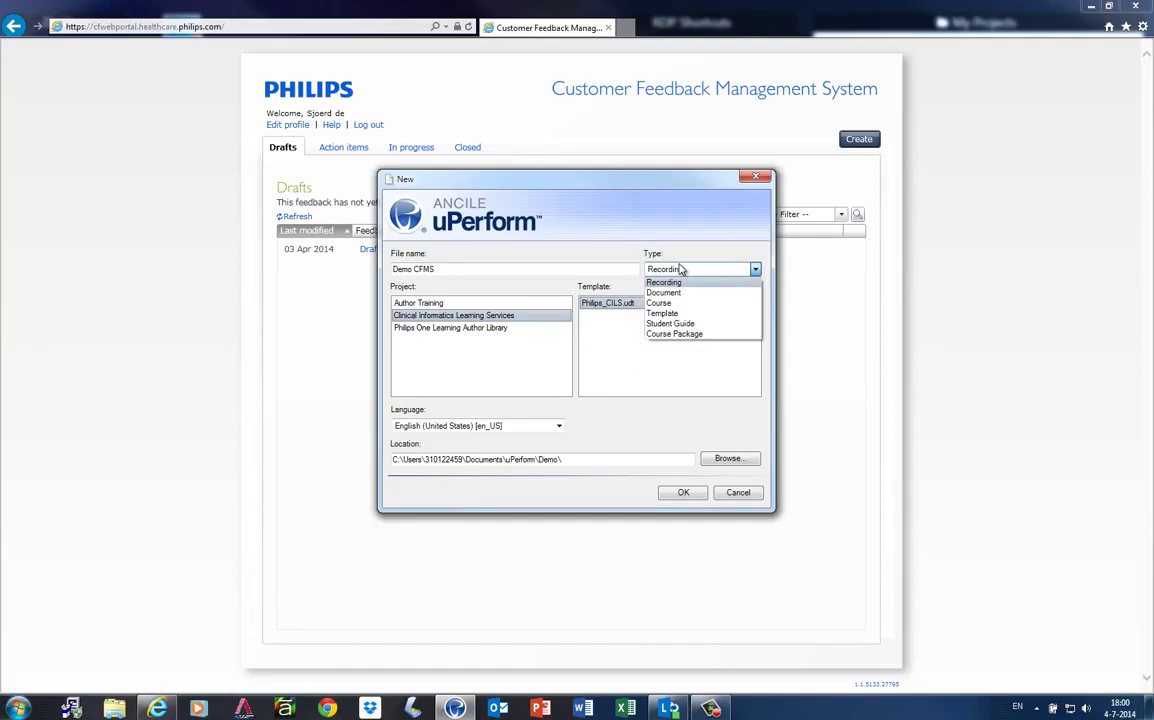
click(680, 269)
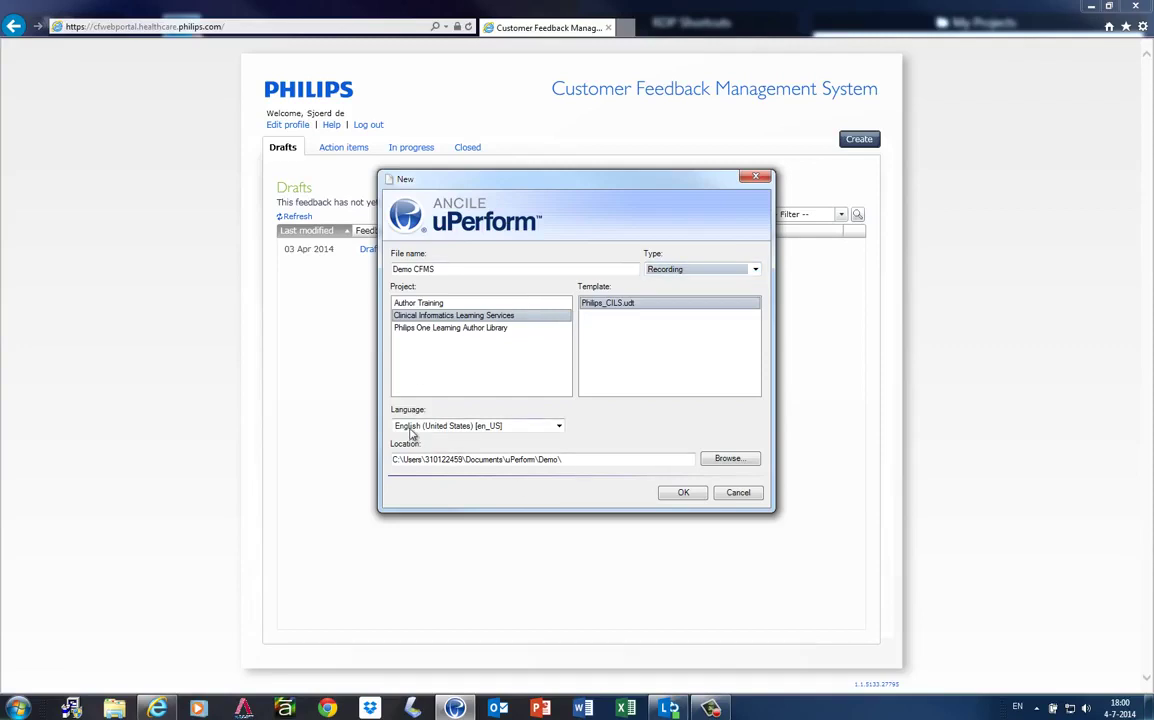
click(684, 493)
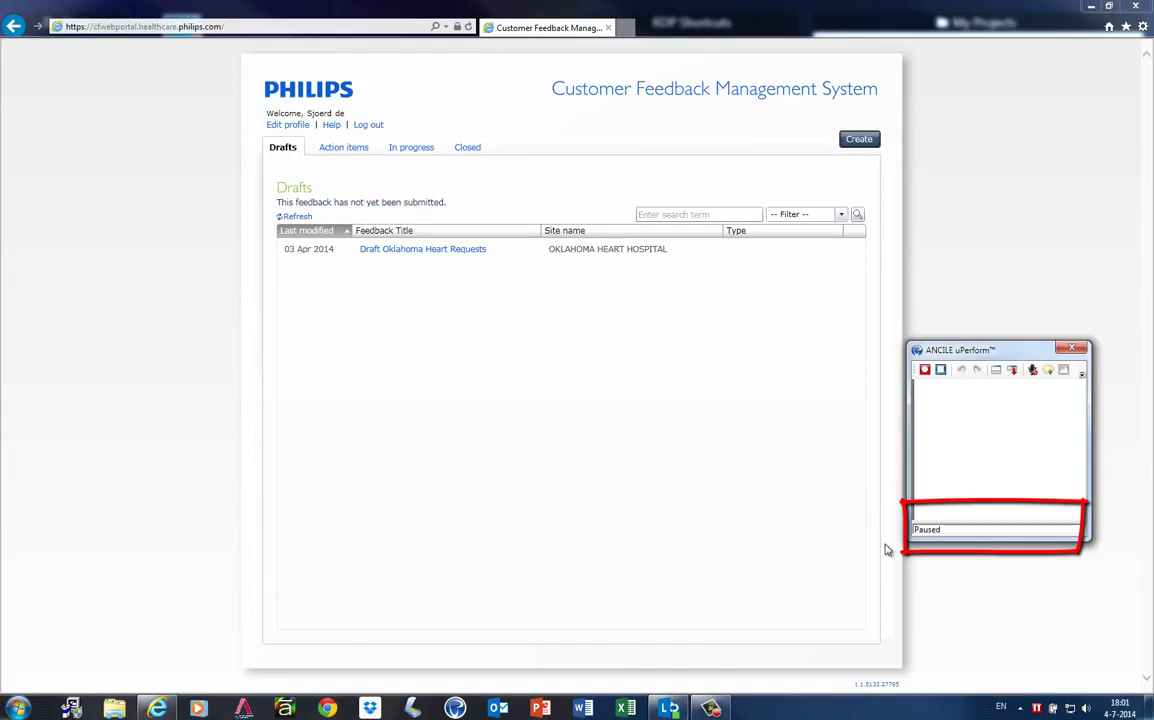
Open the microphone audio test and cancel it without recording
click(1032, 369)
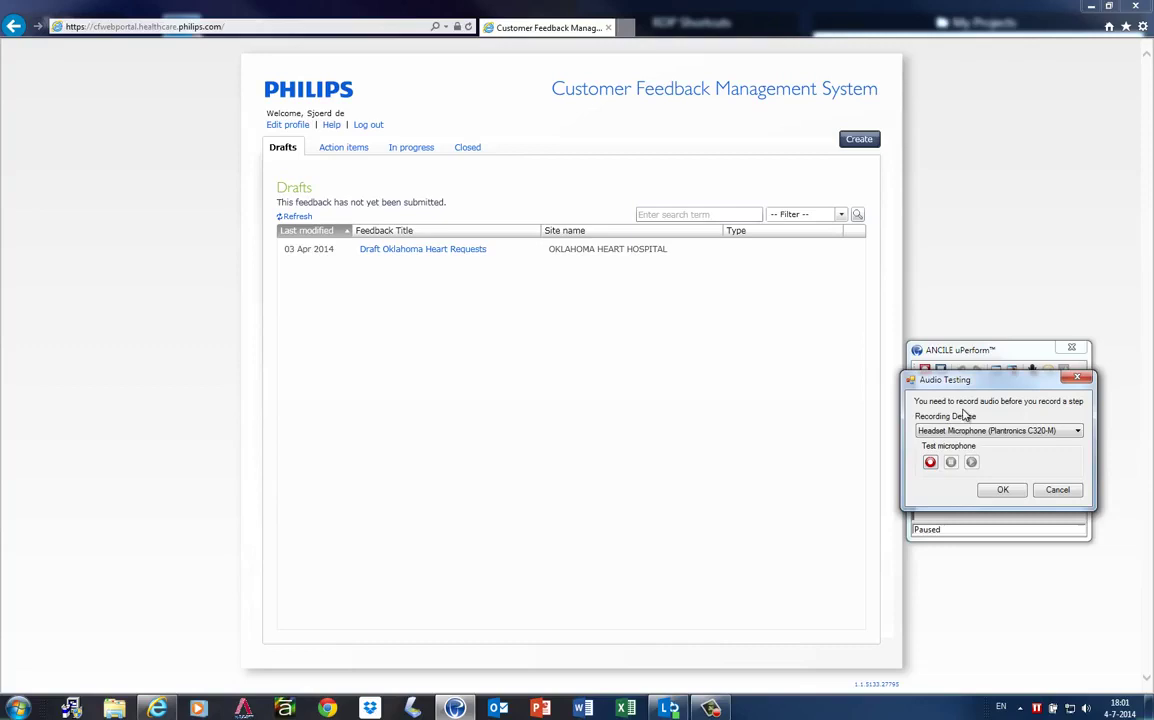
click(1045, 490)
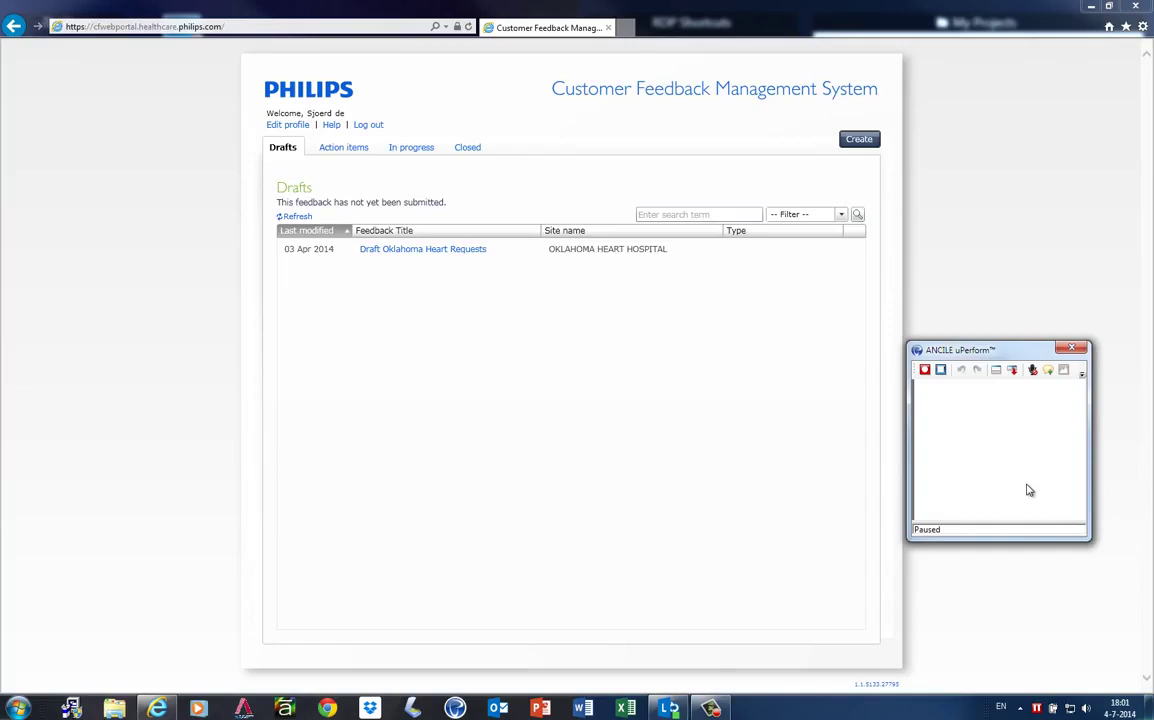
Start recording and create a new feedback entry with feedback type Enhancement
click(925, 371)
click(860, 141)
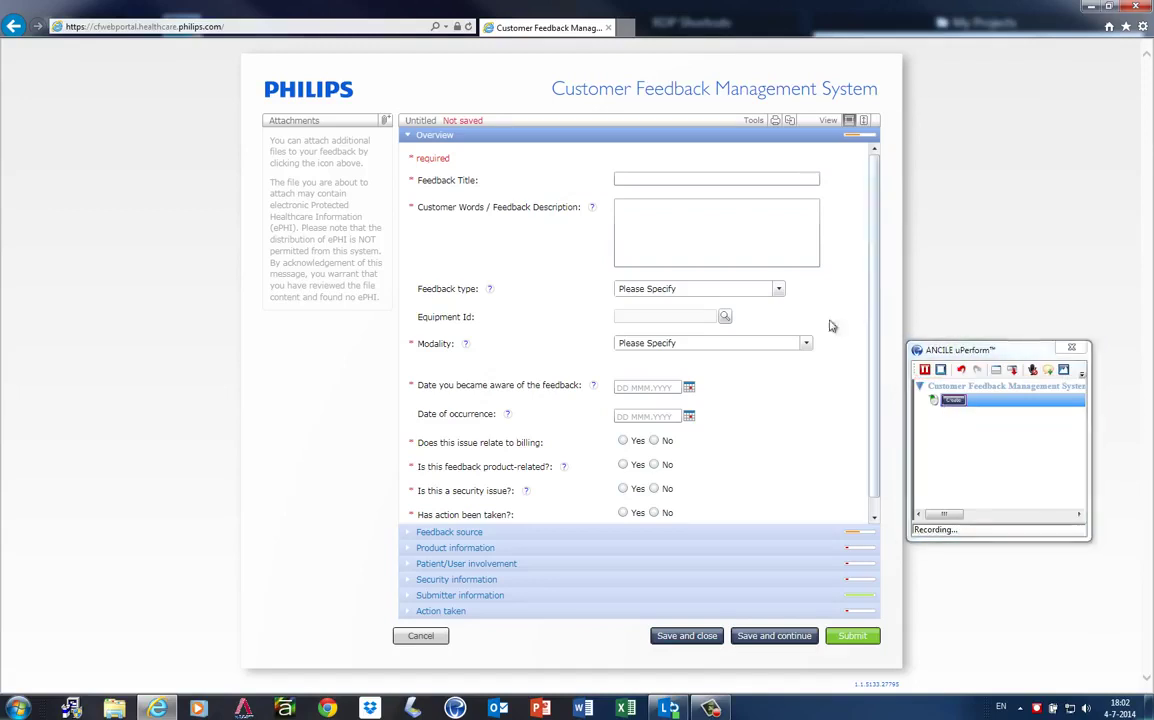
click(779, 290)
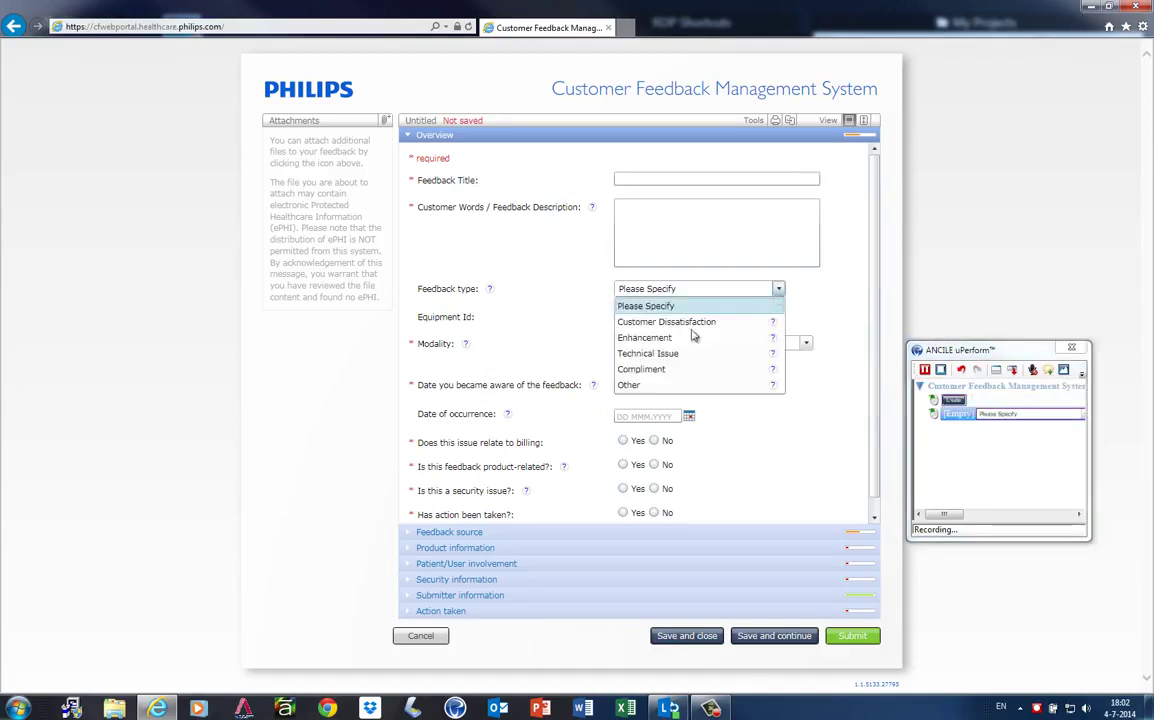
click(645, 338)
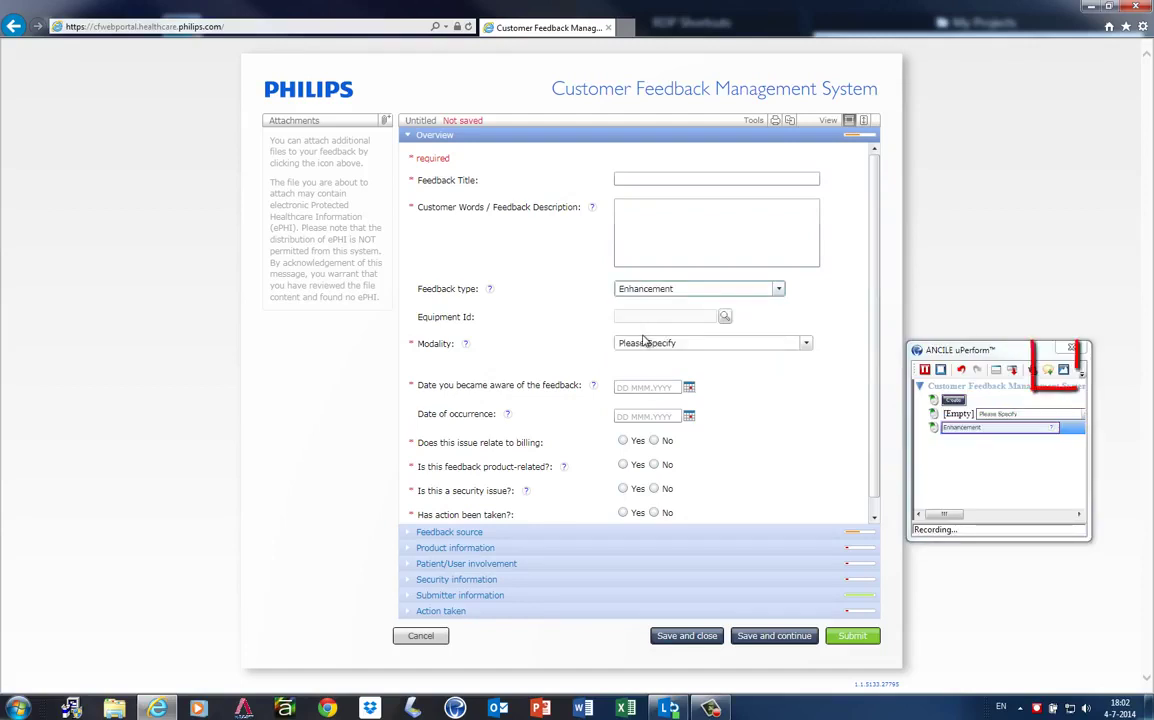
Add a note reading 'This explainse how' to the recording, then stop recording
click(1051, 374)
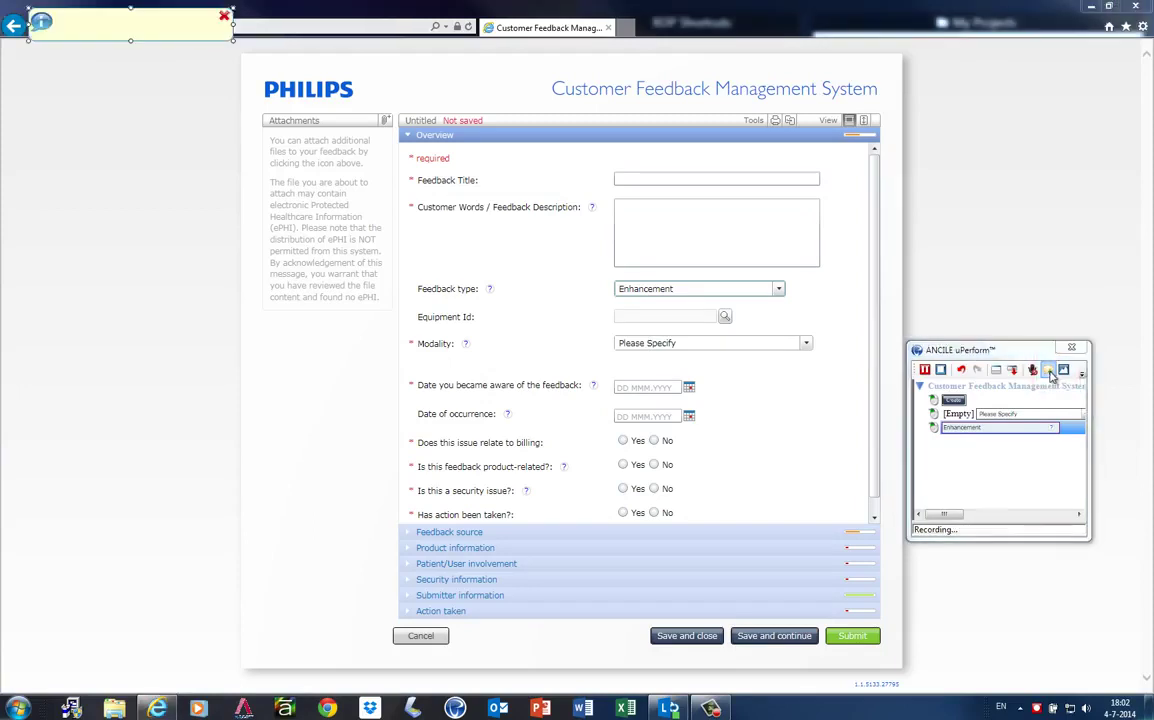
click(124, 27)
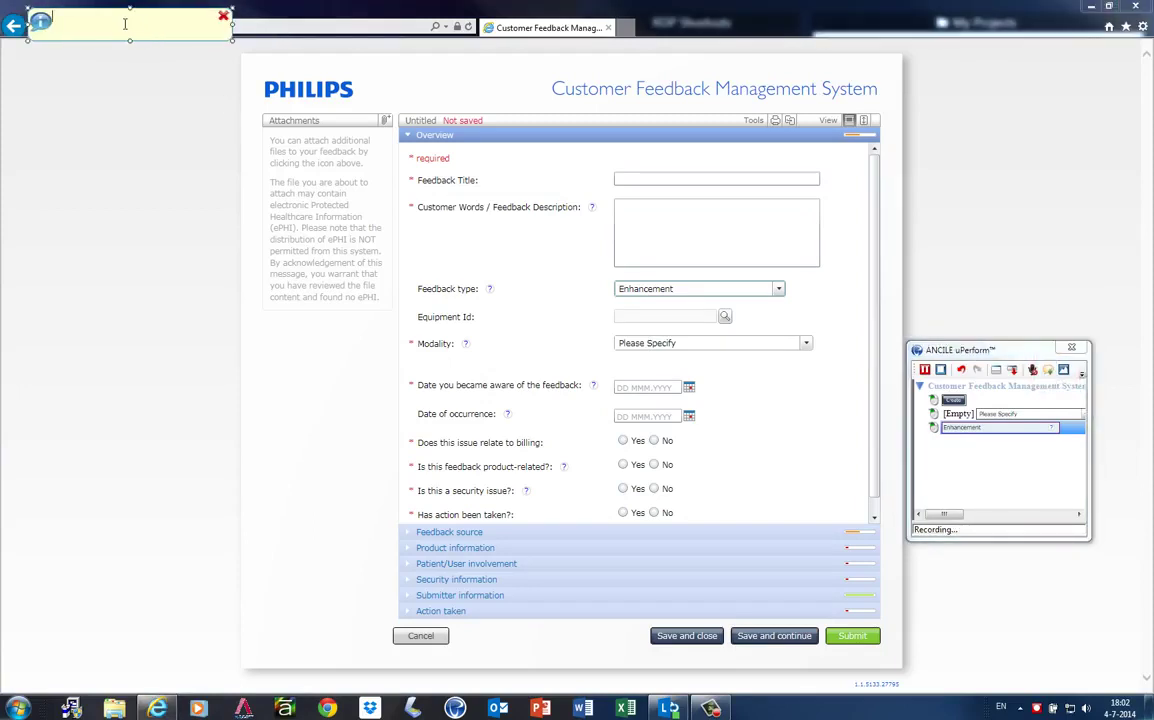
text(This explainse how)
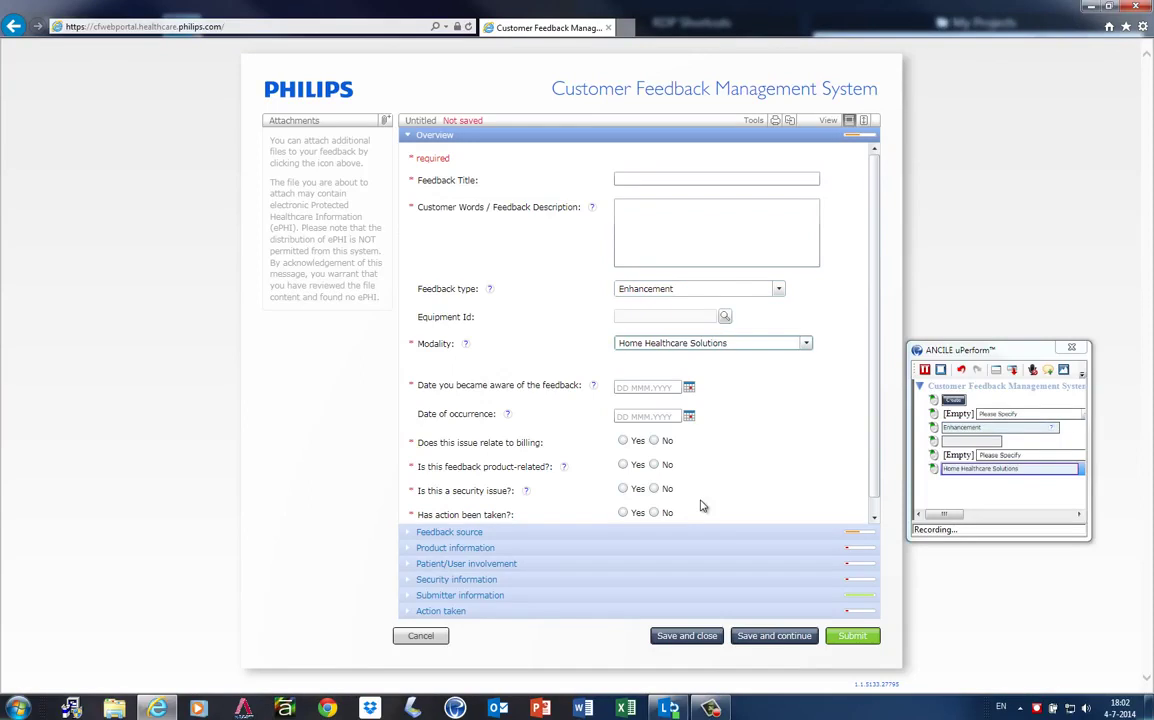
click(941, 372)
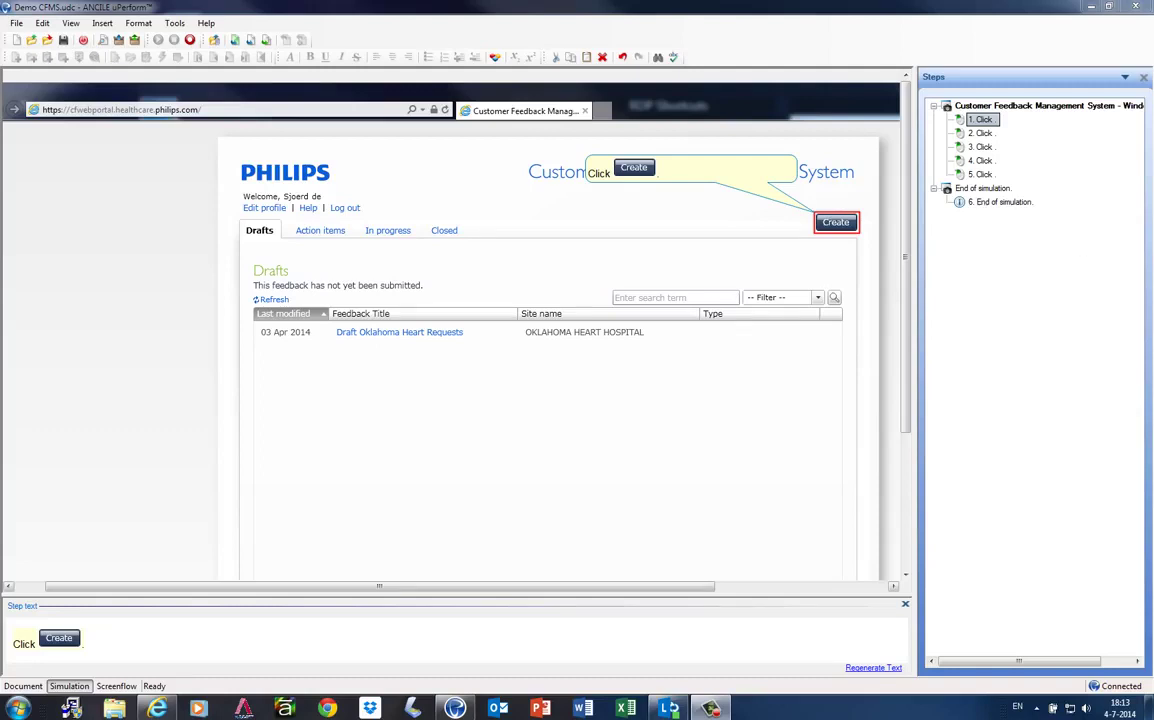
Preview step 2 of the Demo CFMS simulation, the Feedback type click
click(982, 134)
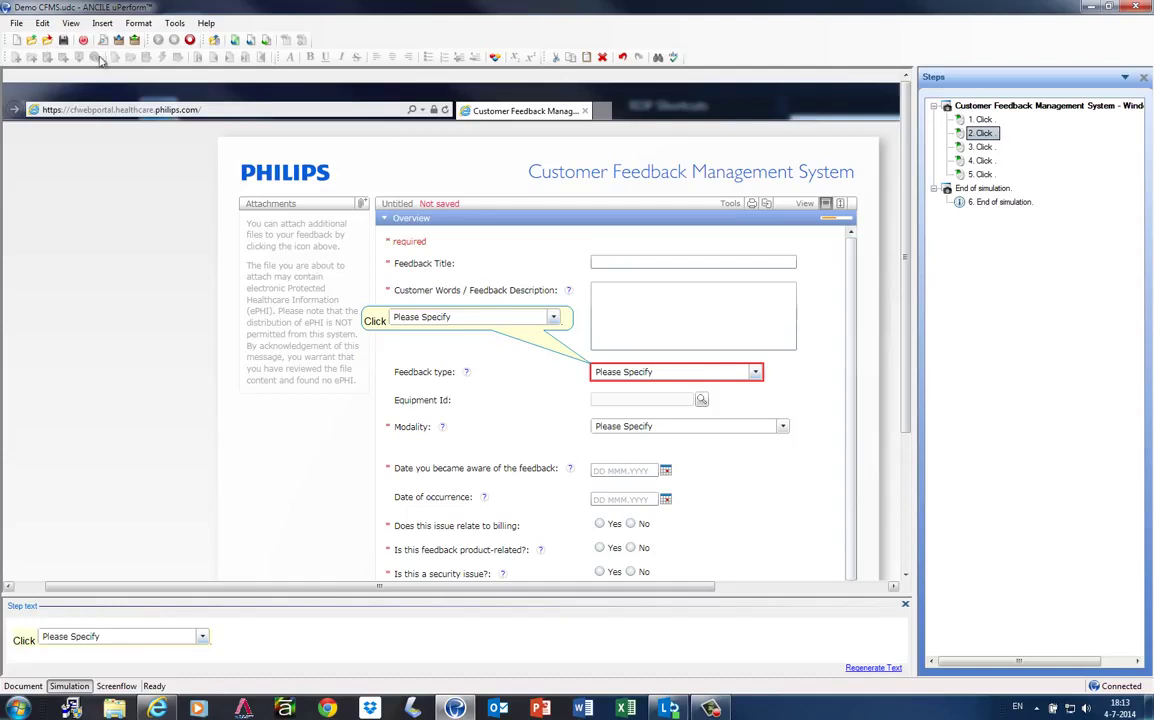
Insert an Explanation note on step 2 and enlarge it down and to the right
click(103, 24)
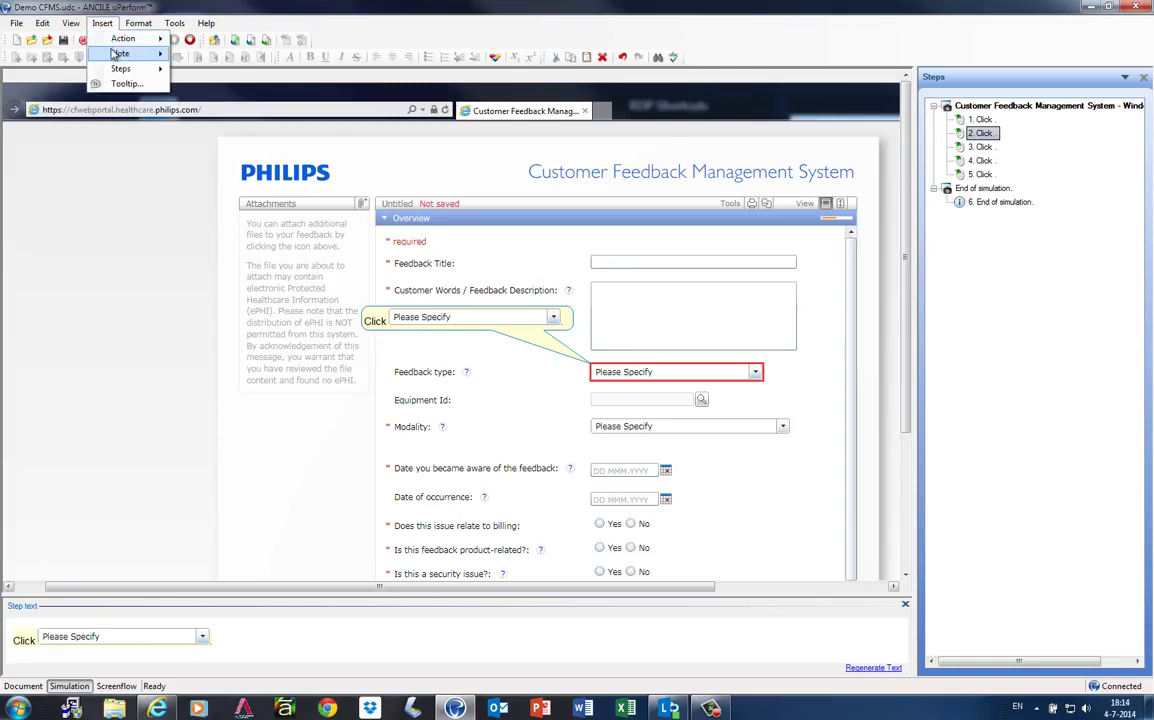
mouse_move(106, 53)
click(216, 74)
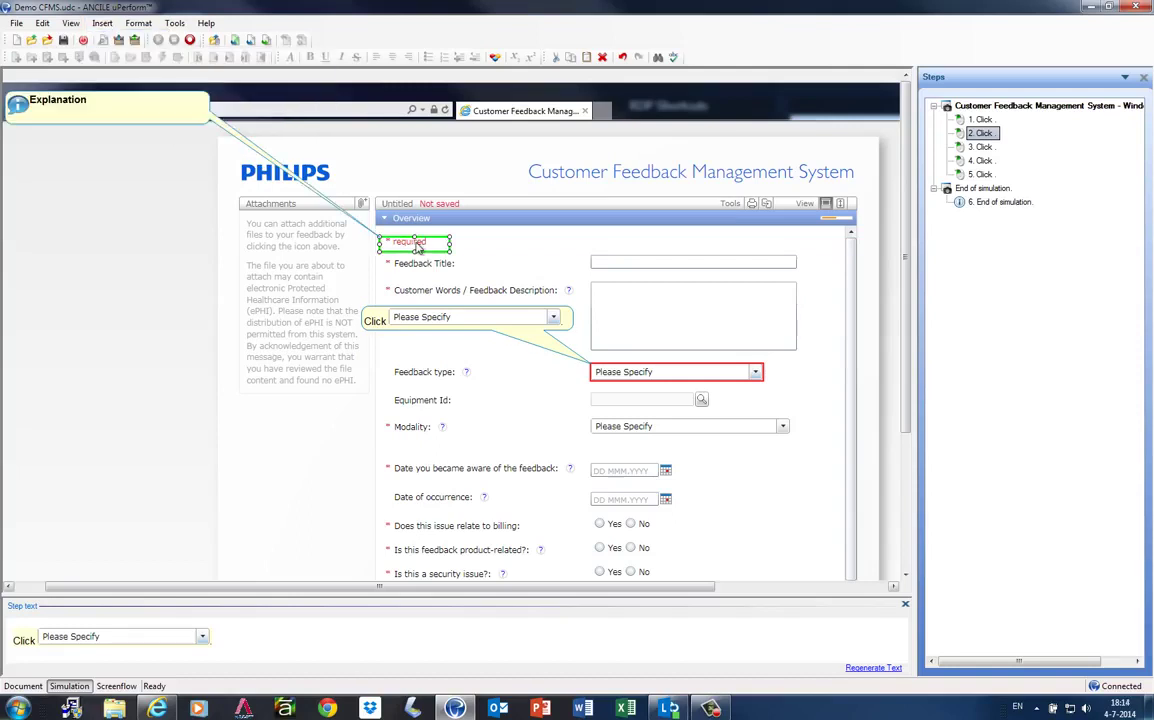
click(108, 122)
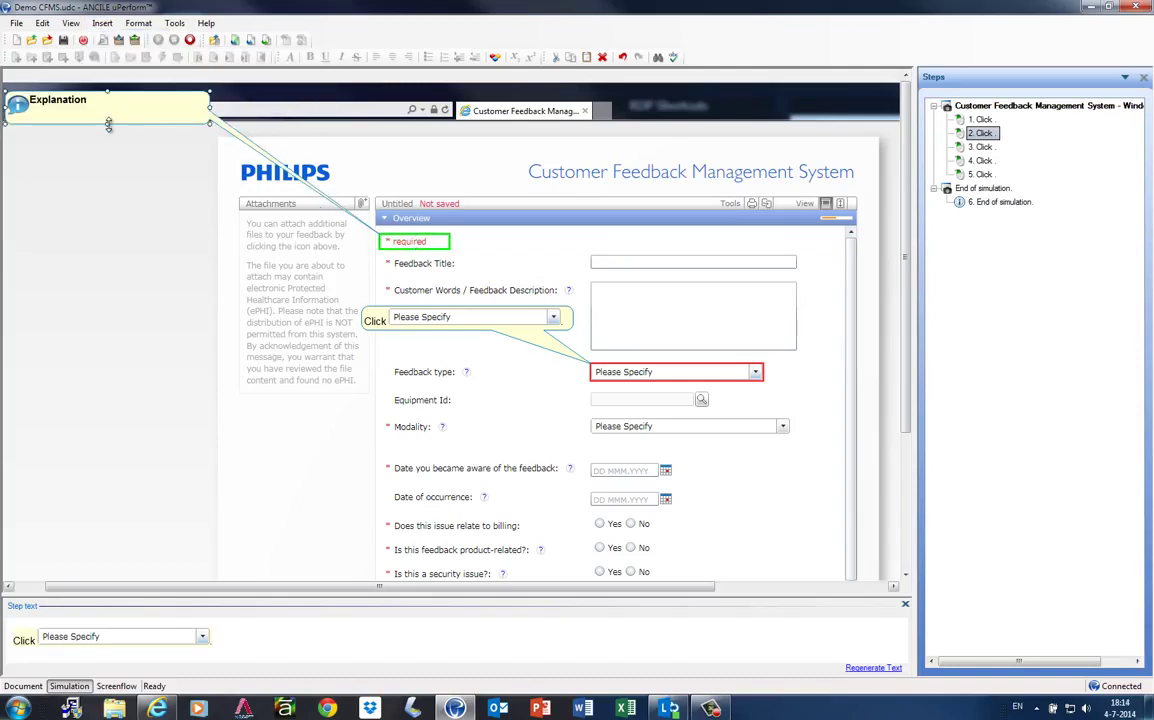
drag(108, 122, 166, 164)
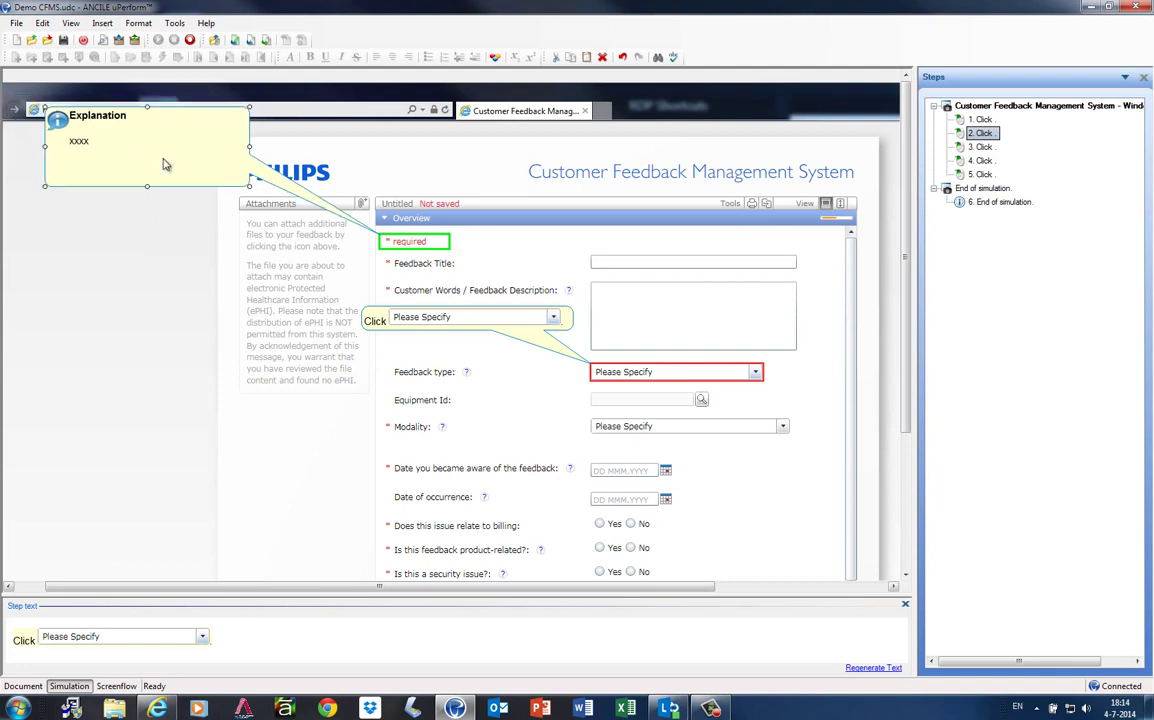
click(102, 23)
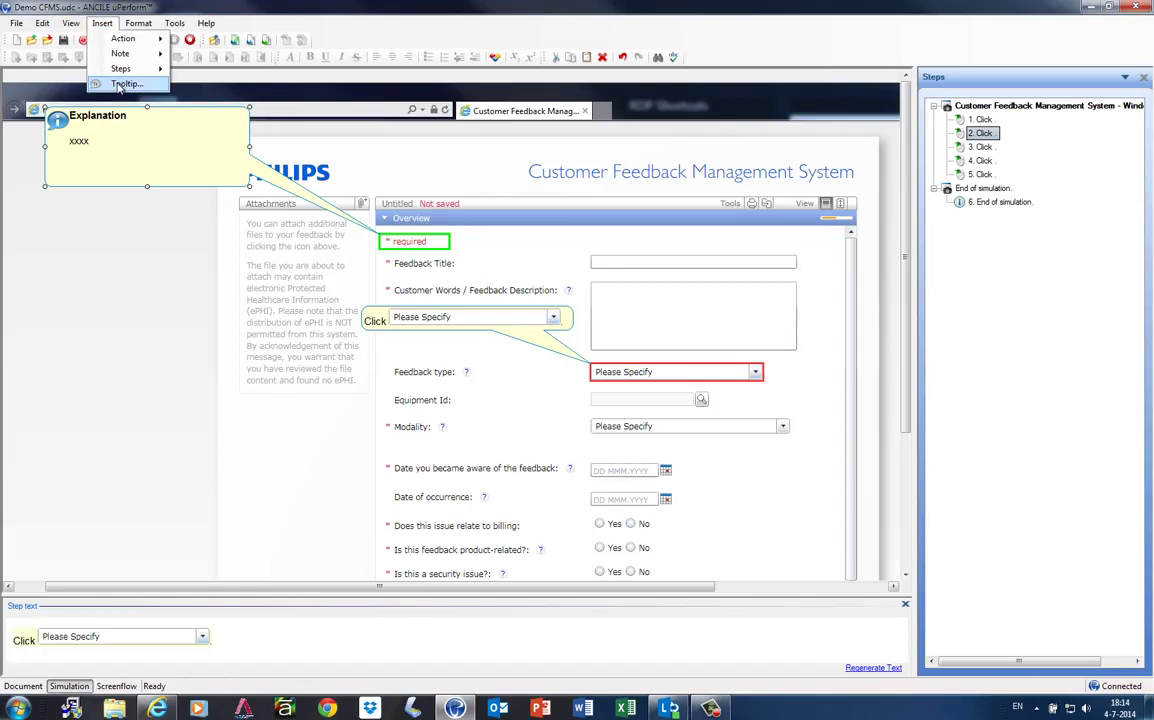
click(490, 148)
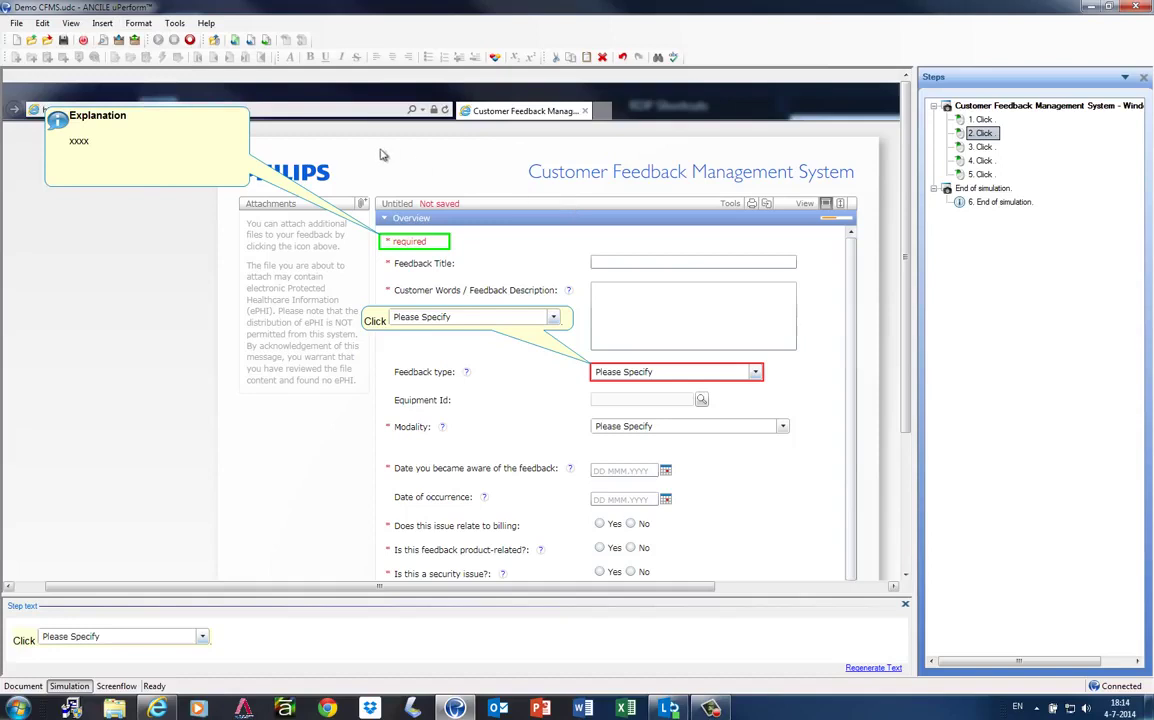
Open step 2's Edit Step properties and review its Screen and Audio settings
right_click(471, 175)
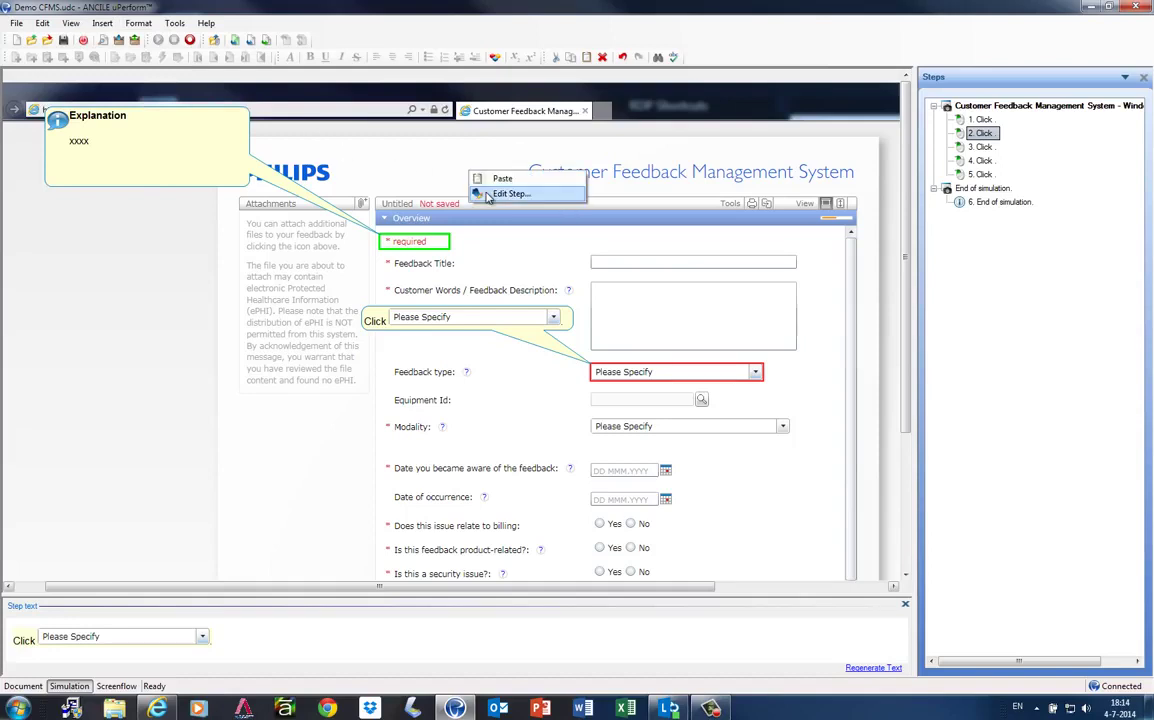
click(507, 193)
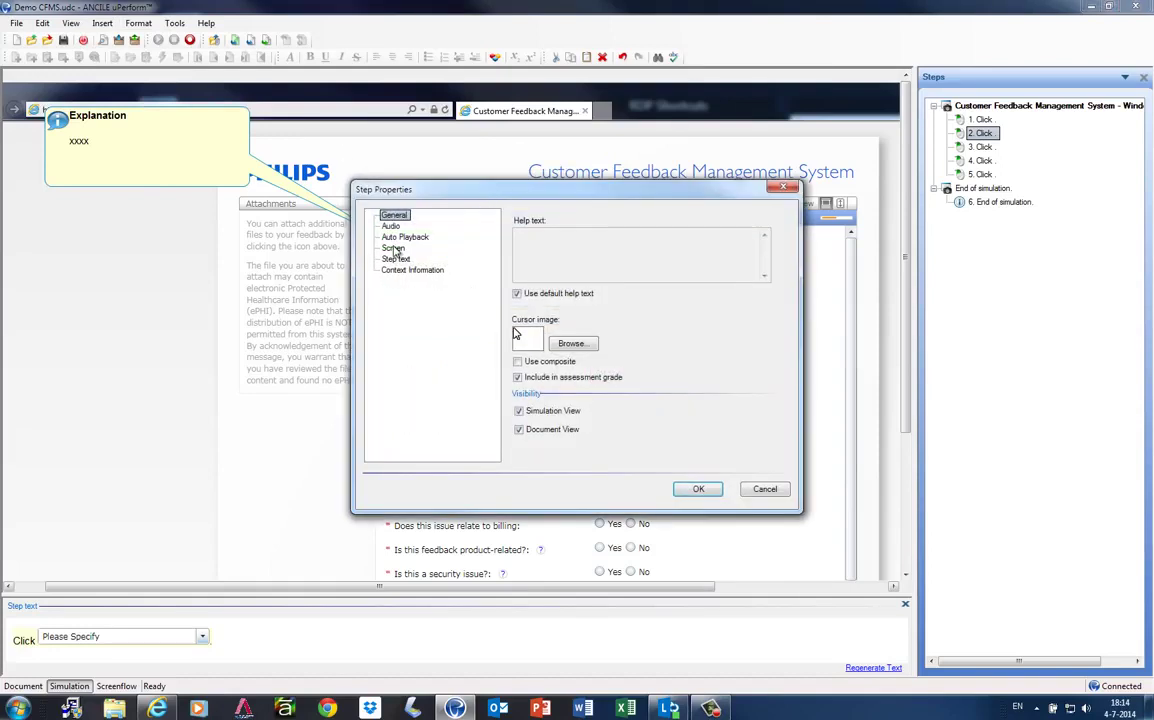
click(393, 248)
click(390, 226)
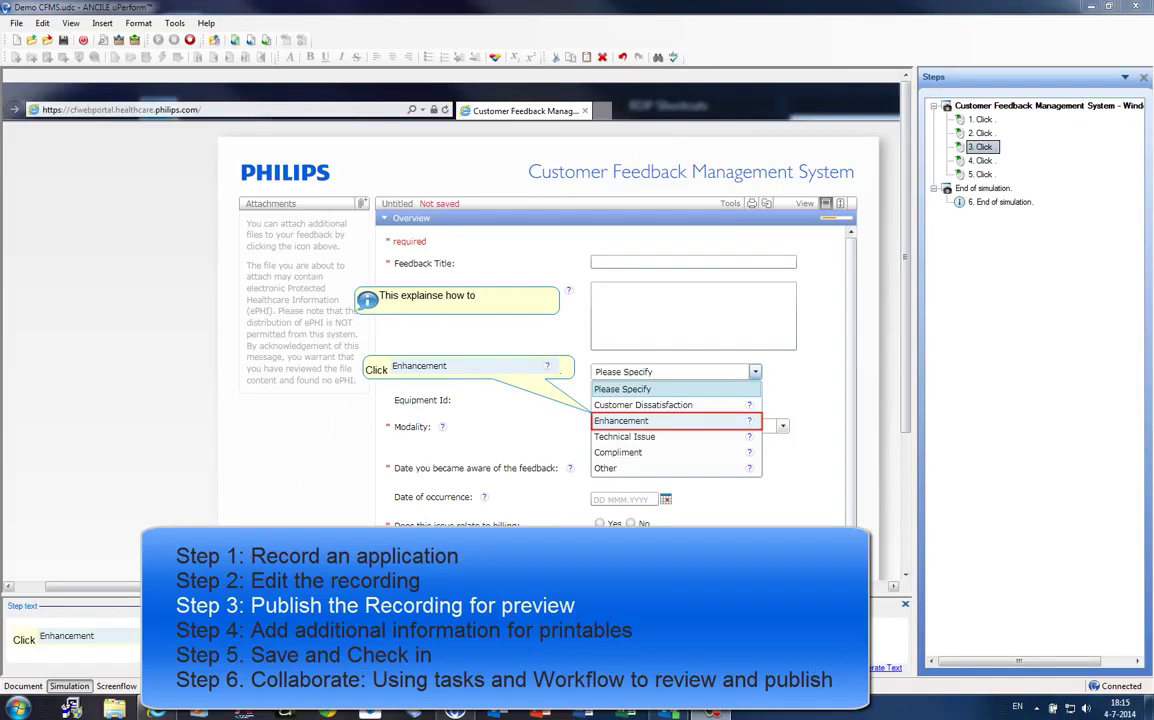
Publish Demo CFMS with the simulation tutorials and printables, then open the HTML simulation
click(16, 23)
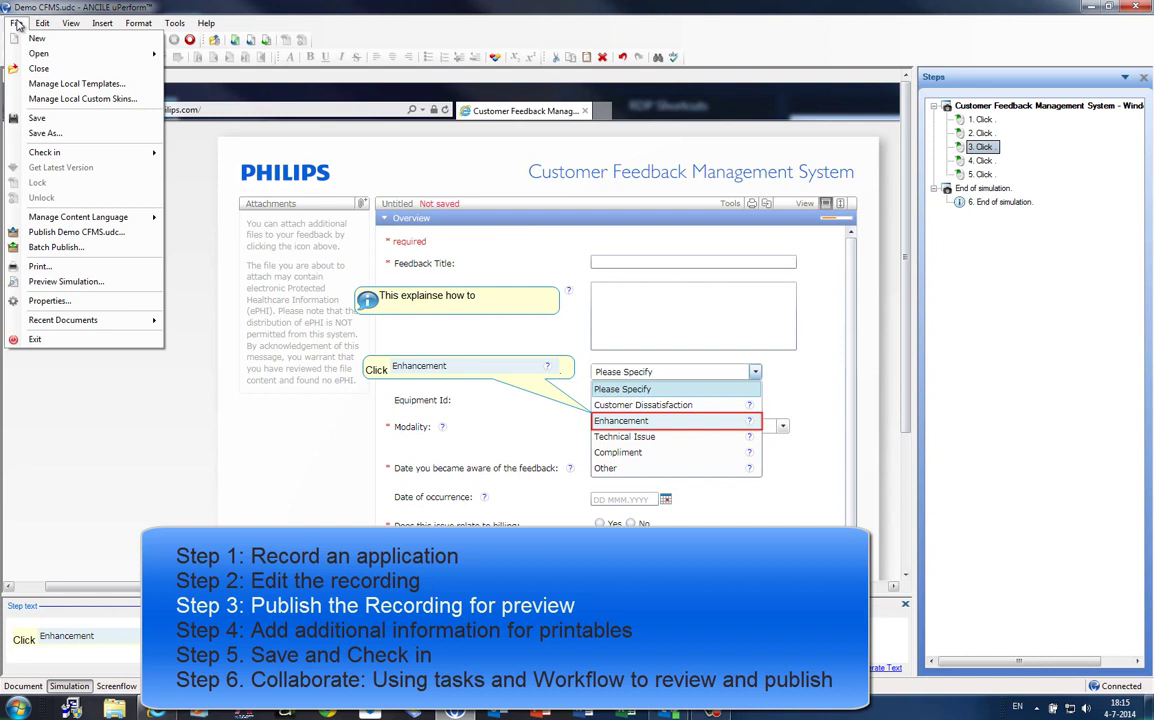
click(53, 233)
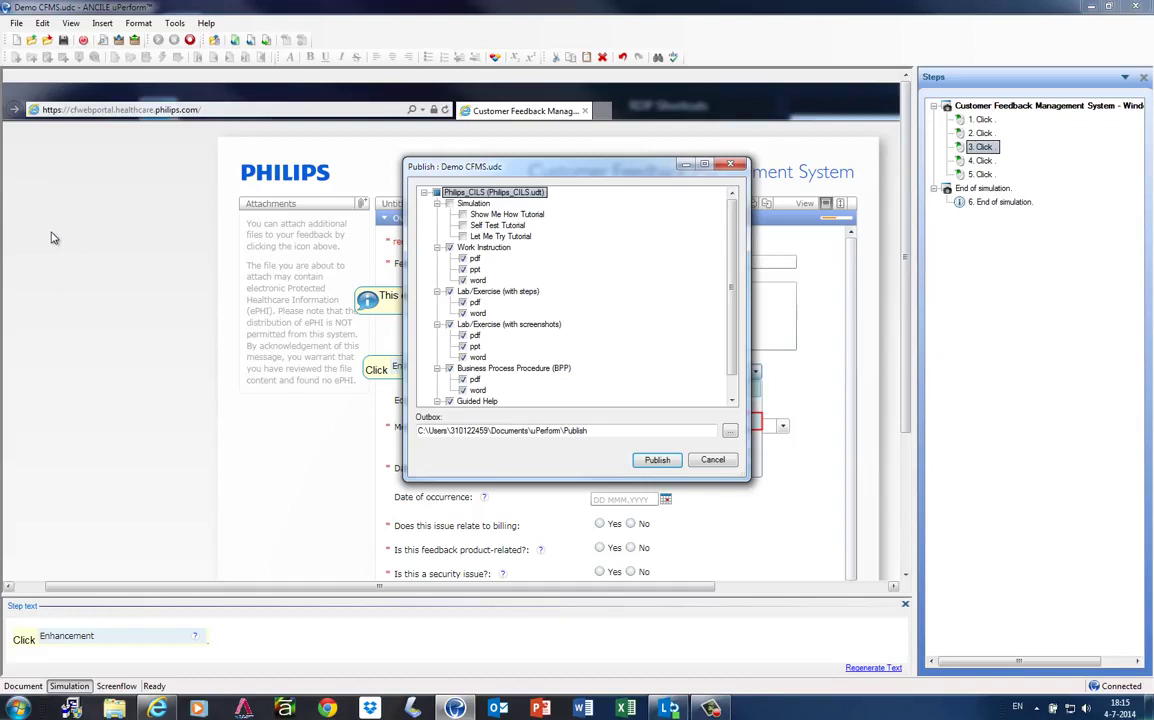
click(450, 204)
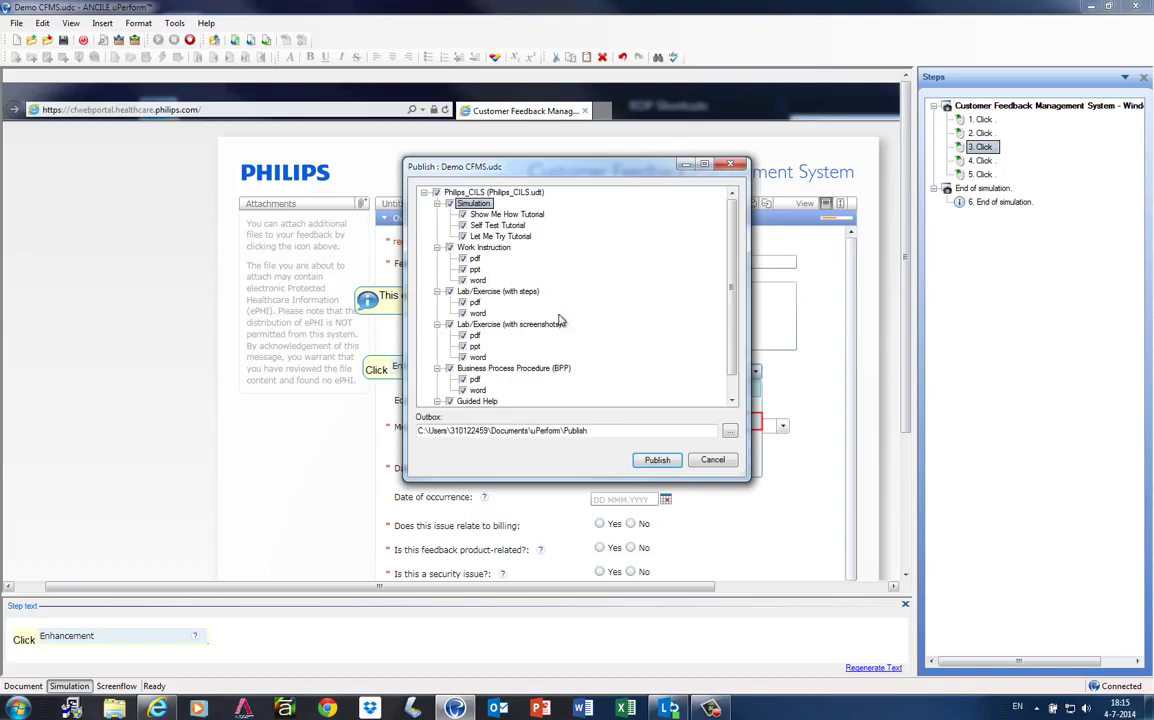
click(735, 385)
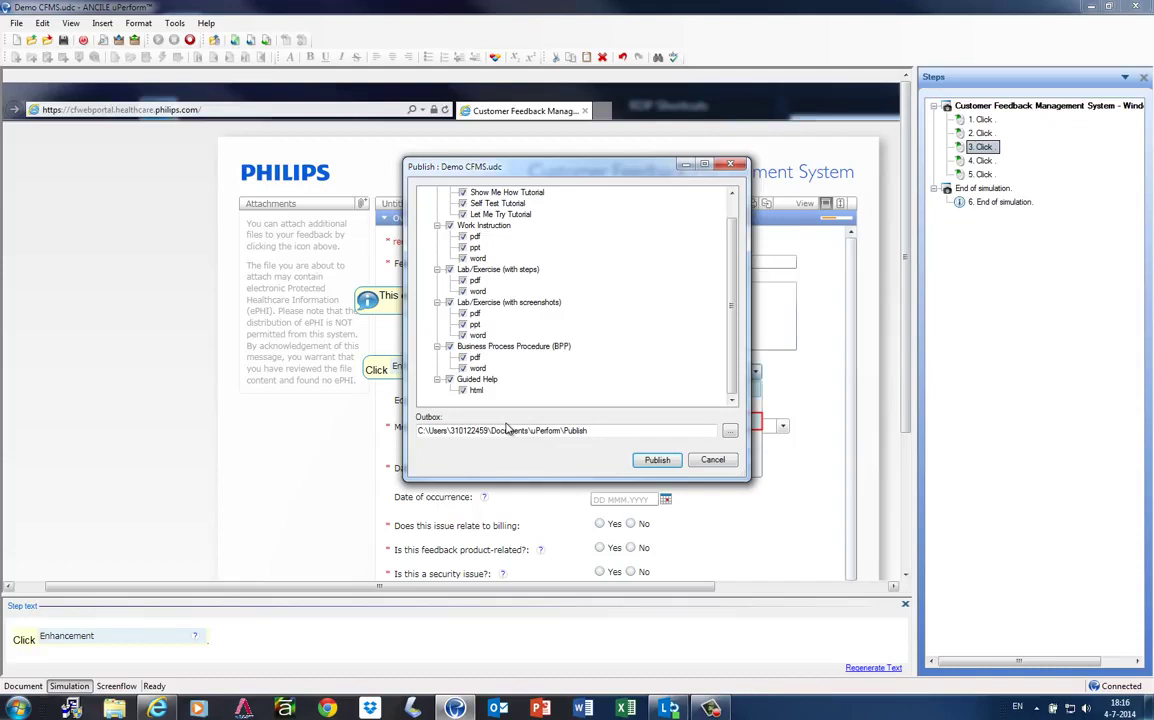
click(658, 461)
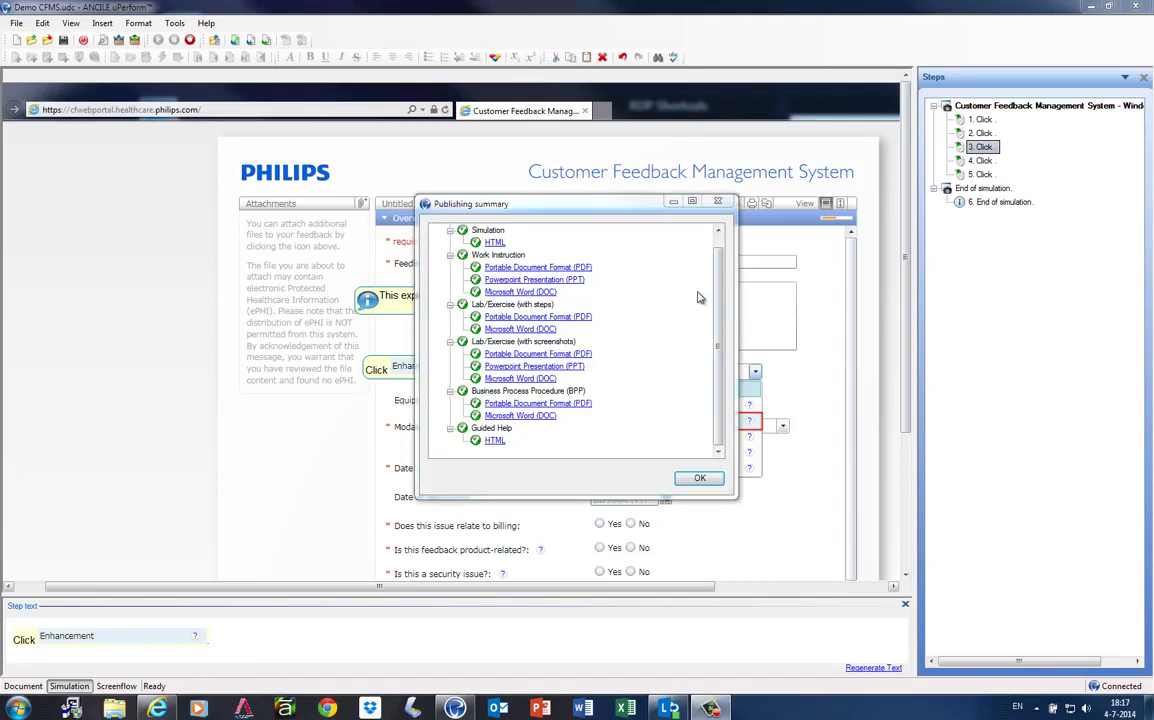
click(494, 242)
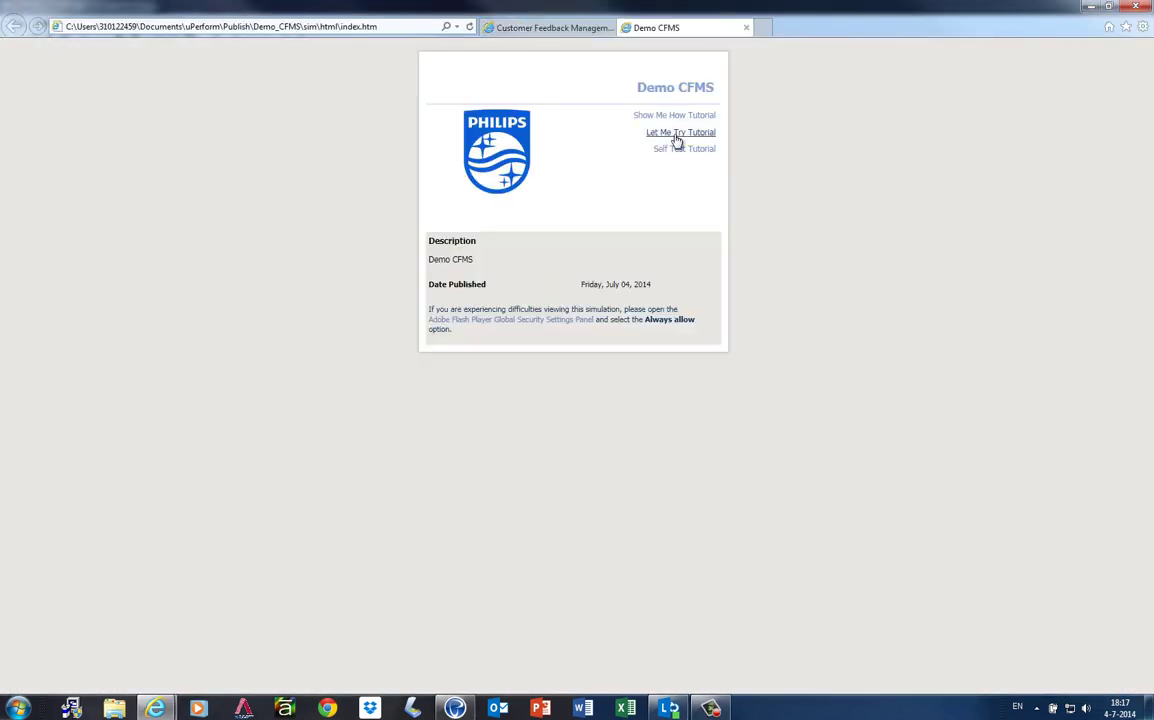
Run the Let Me Try Tutorial, perform its Create step, then close the tutorial window
click(678, 133)
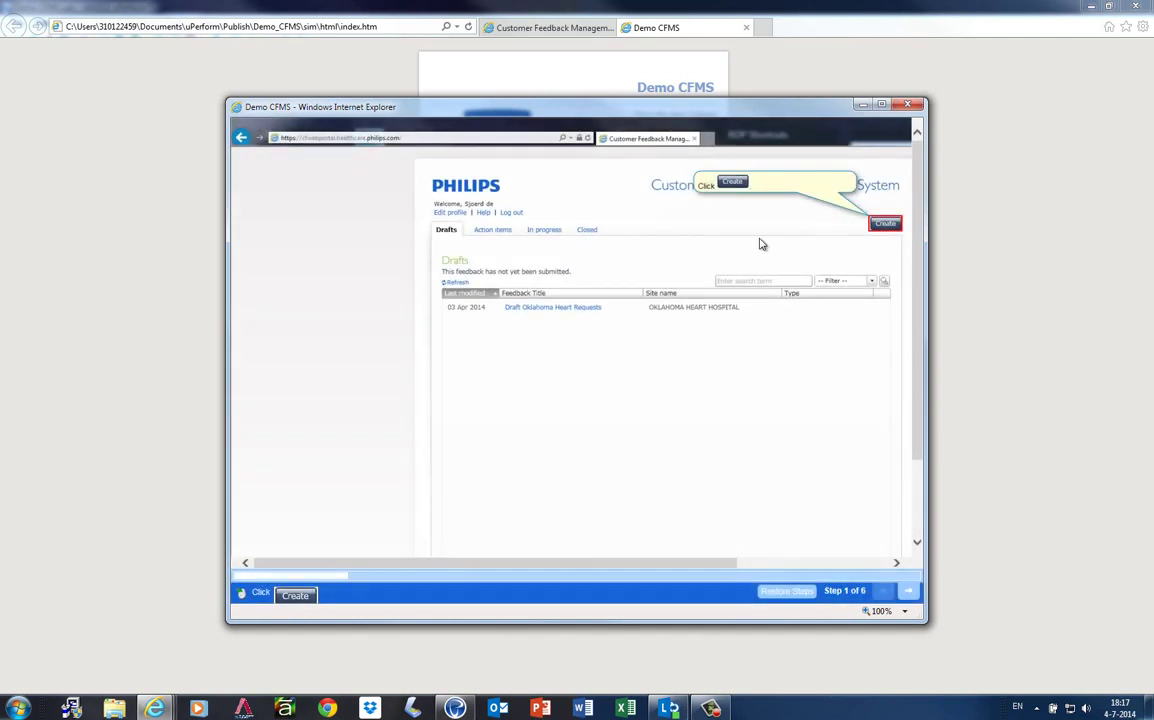
click(885, 223)
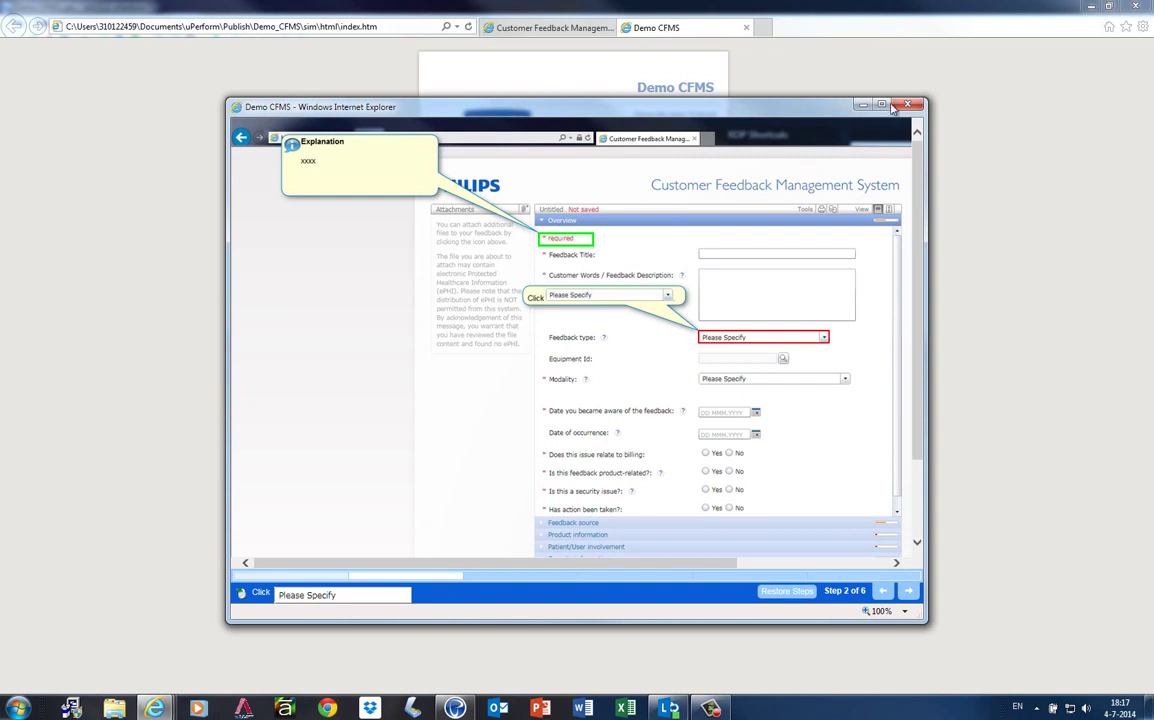
click(906, 105)
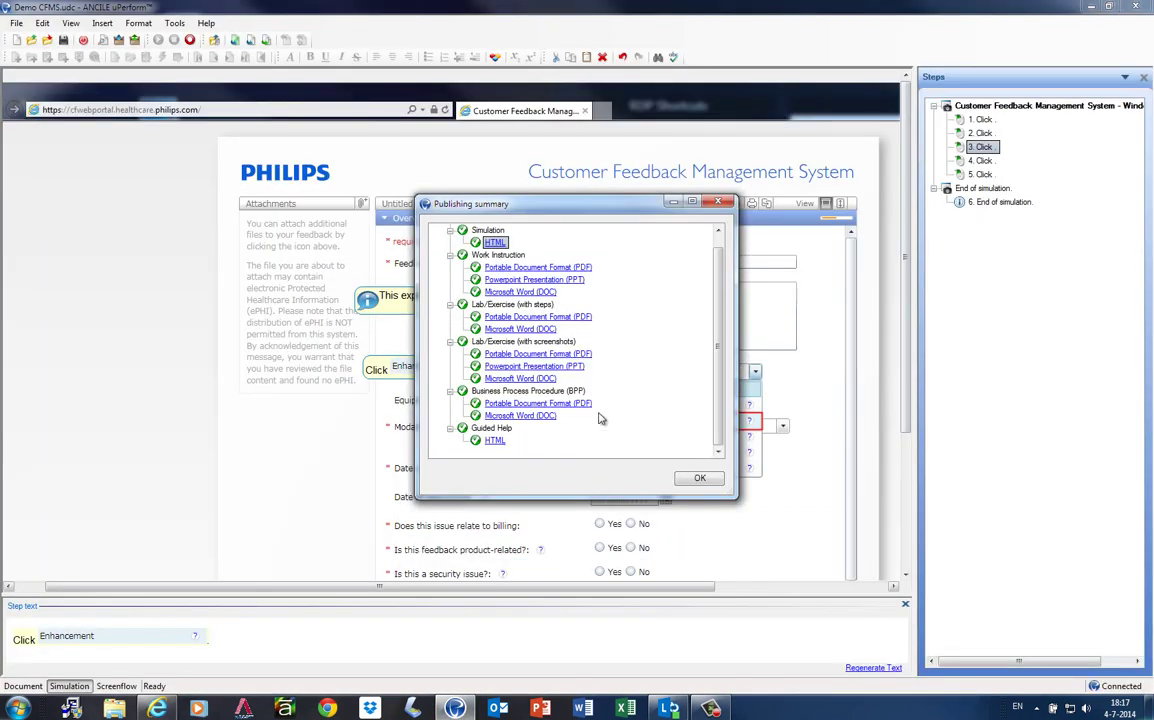
Open the Lab/Exercise (with steps) PDF, scroll through it, and close Adobe Reader
click(548, 268)
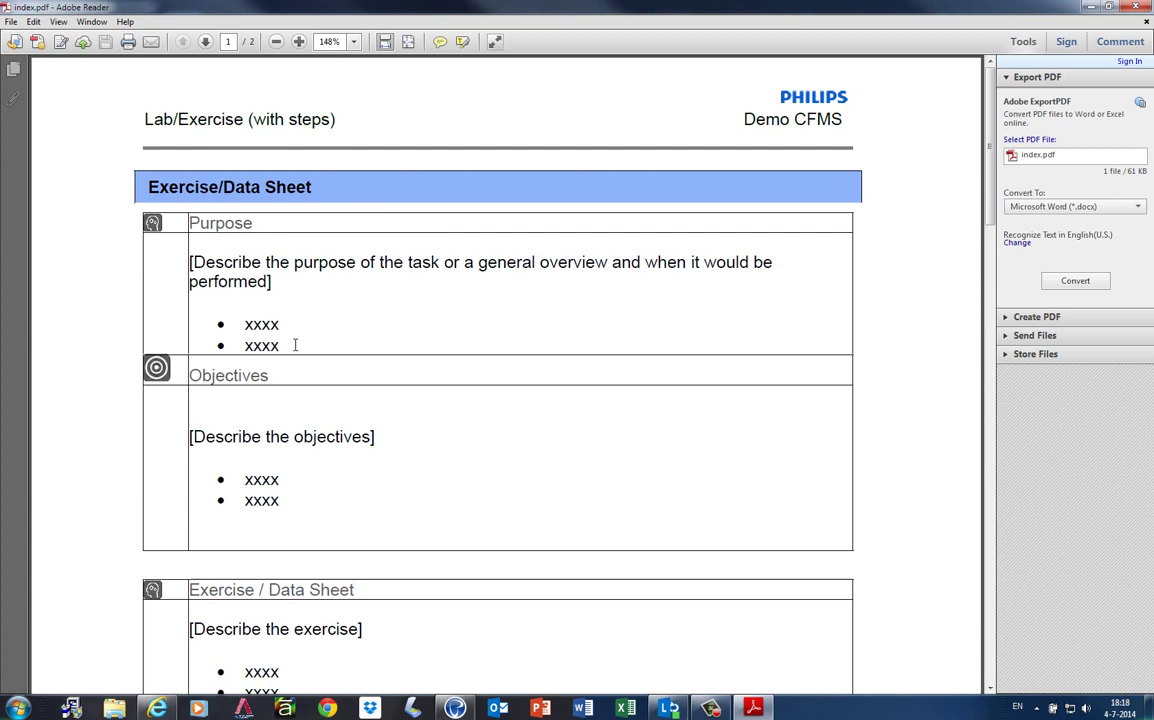
scroll(299, 474, down, 3)
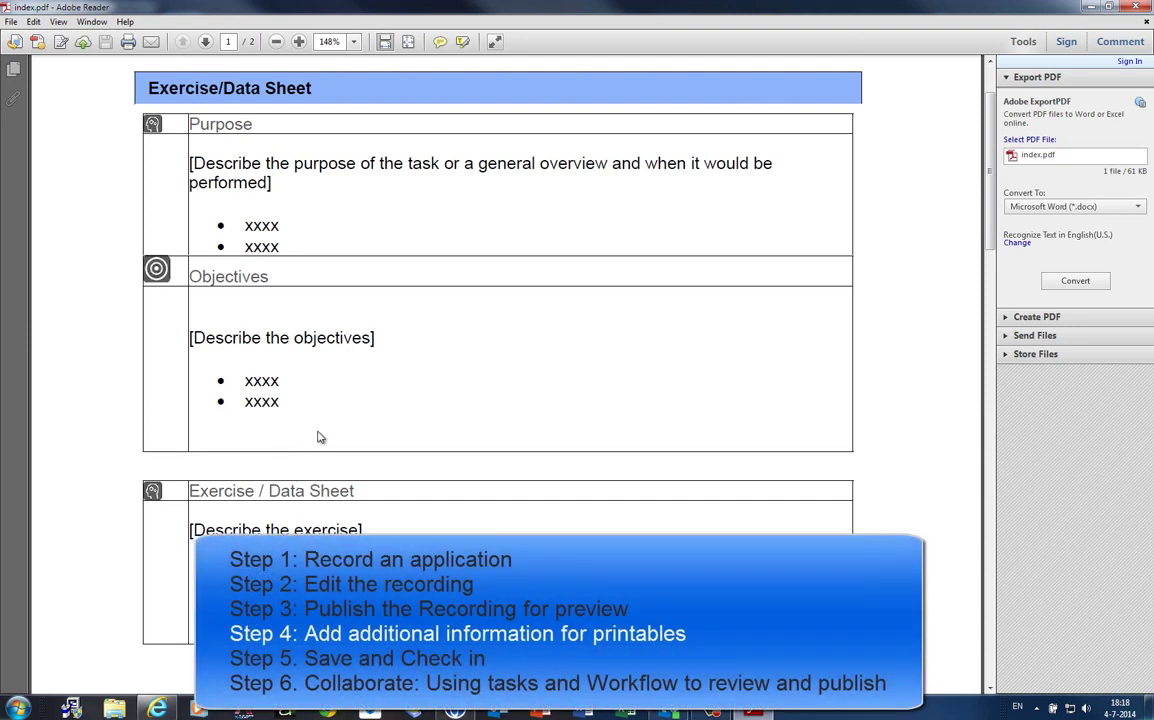
click(1146, 7)
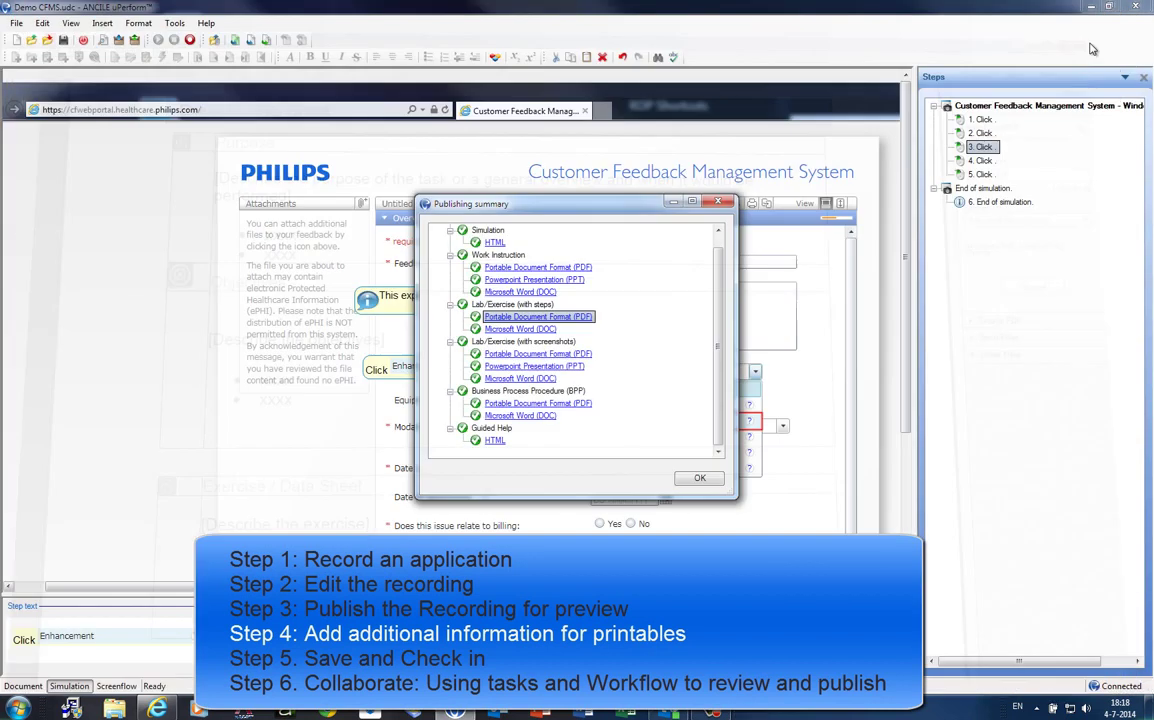
Close the Publishing summary and switch Demo CFMS to its Document view
key(Escape)
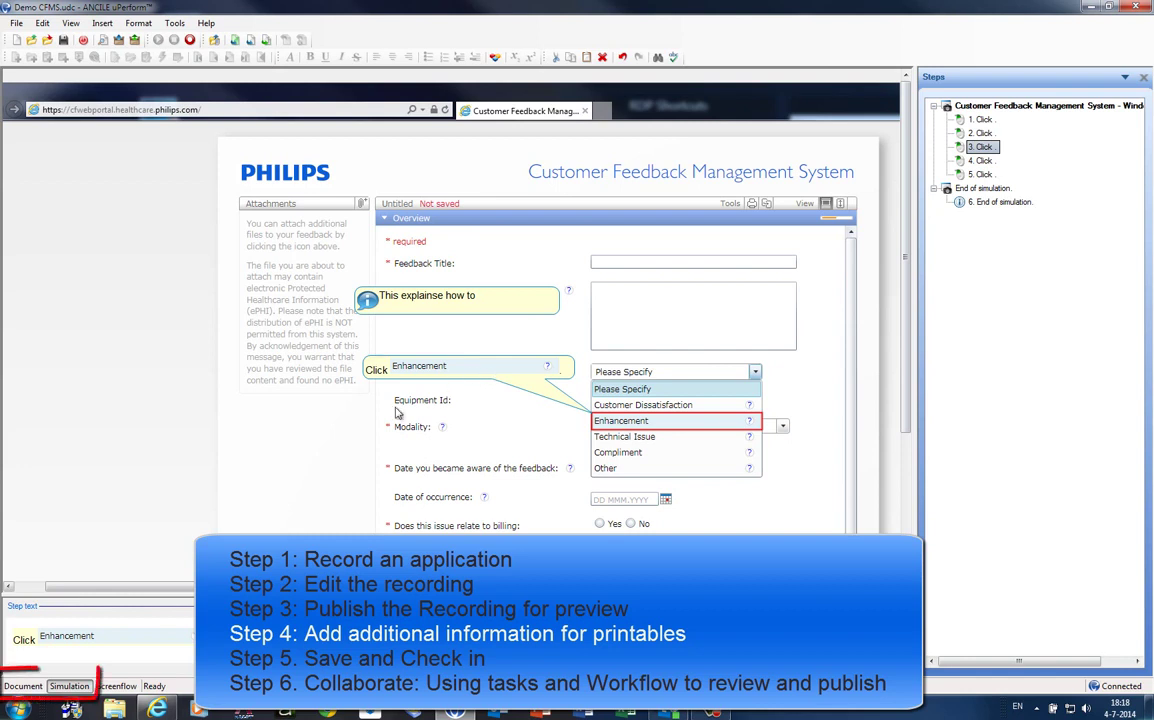
click(24, 686)
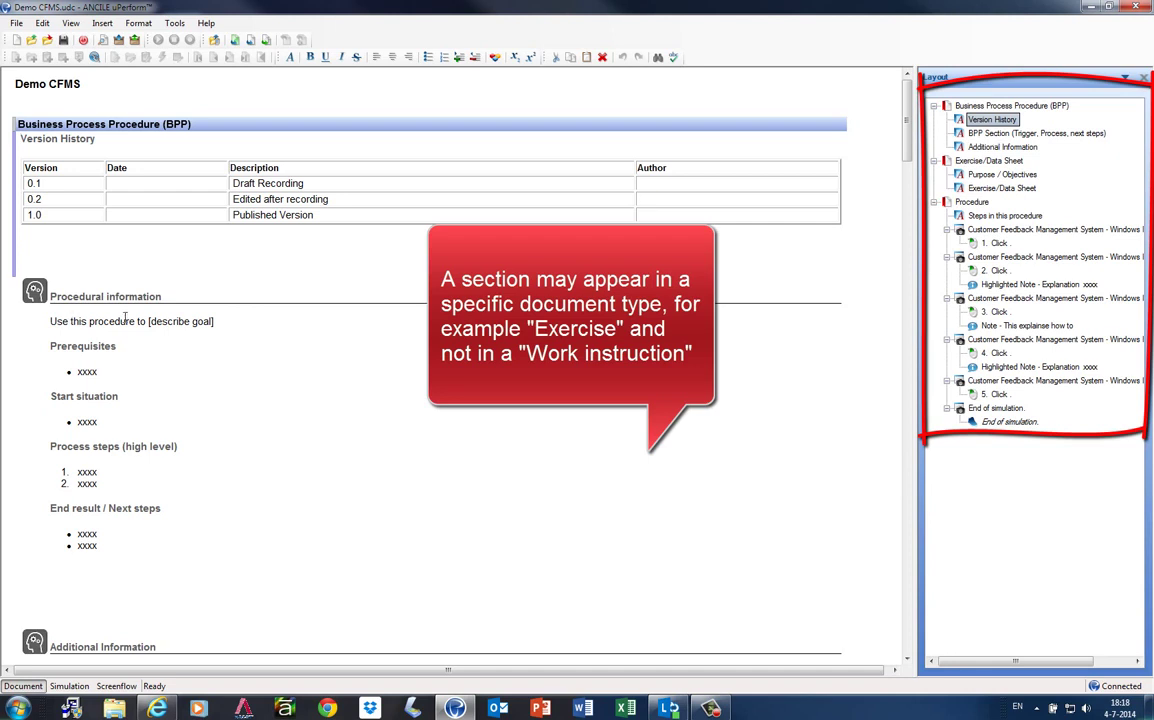
Jump to Exercise/Data Sheet, then Steps in this procedure, scrolling to step 1 'Click Create'
click(996, 189)
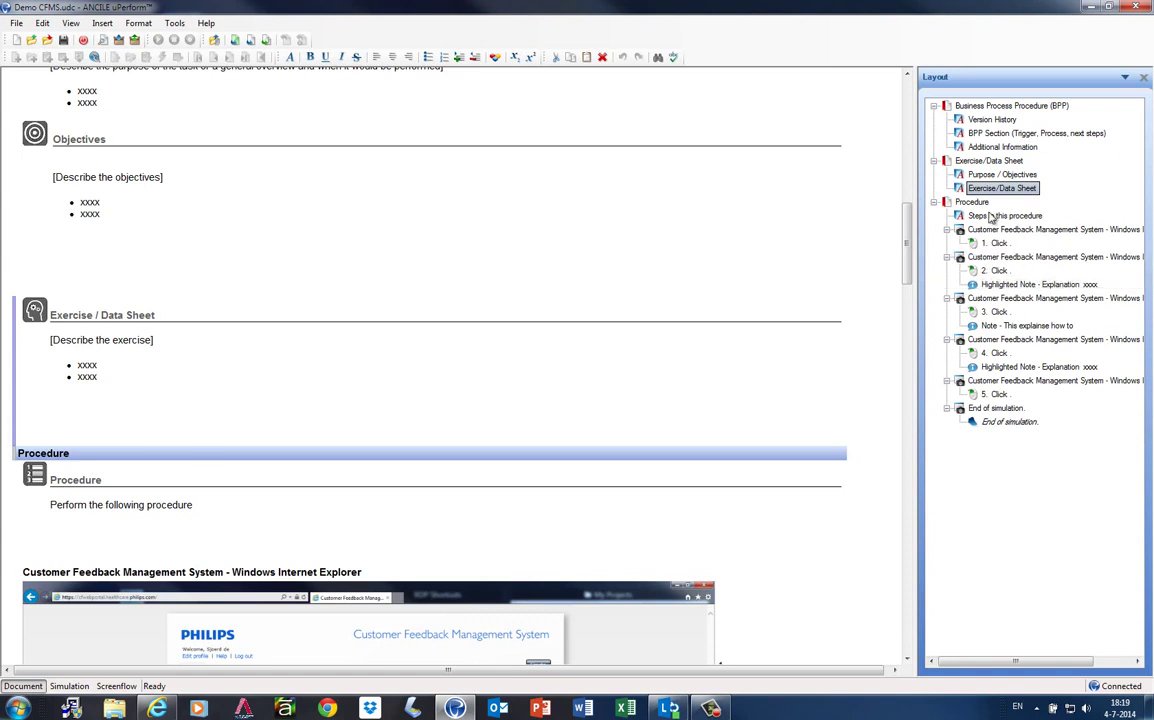
click(1003, 216)
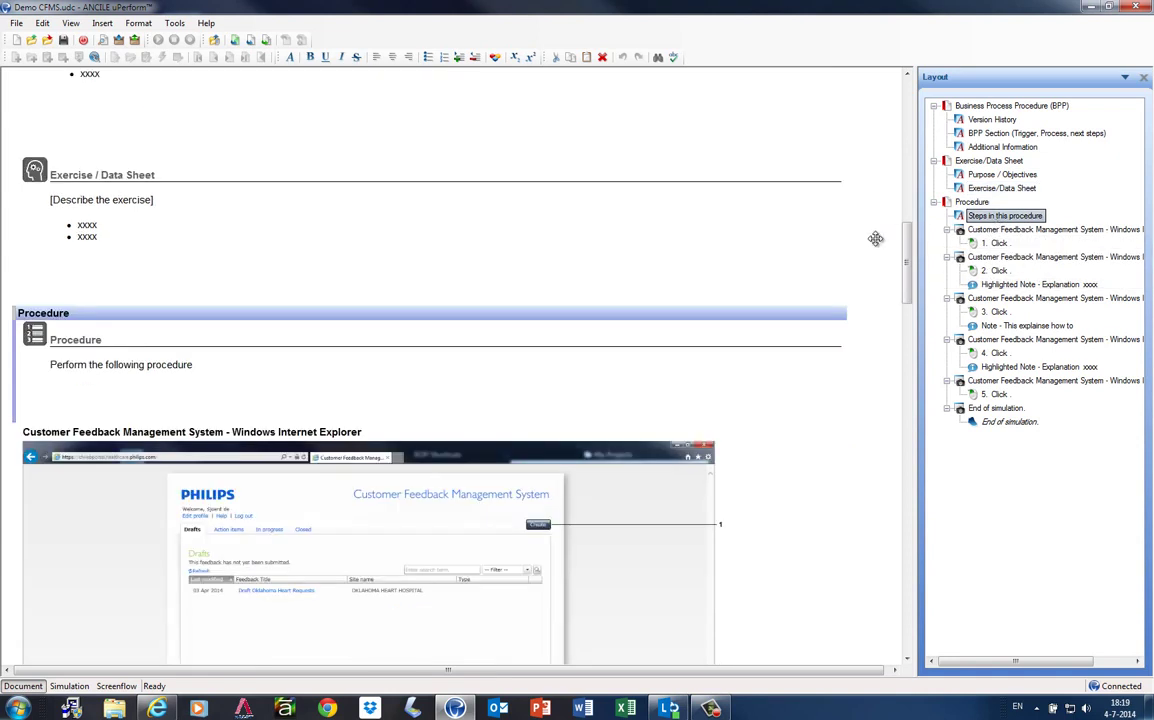
drag(897, 250, 918, 320)
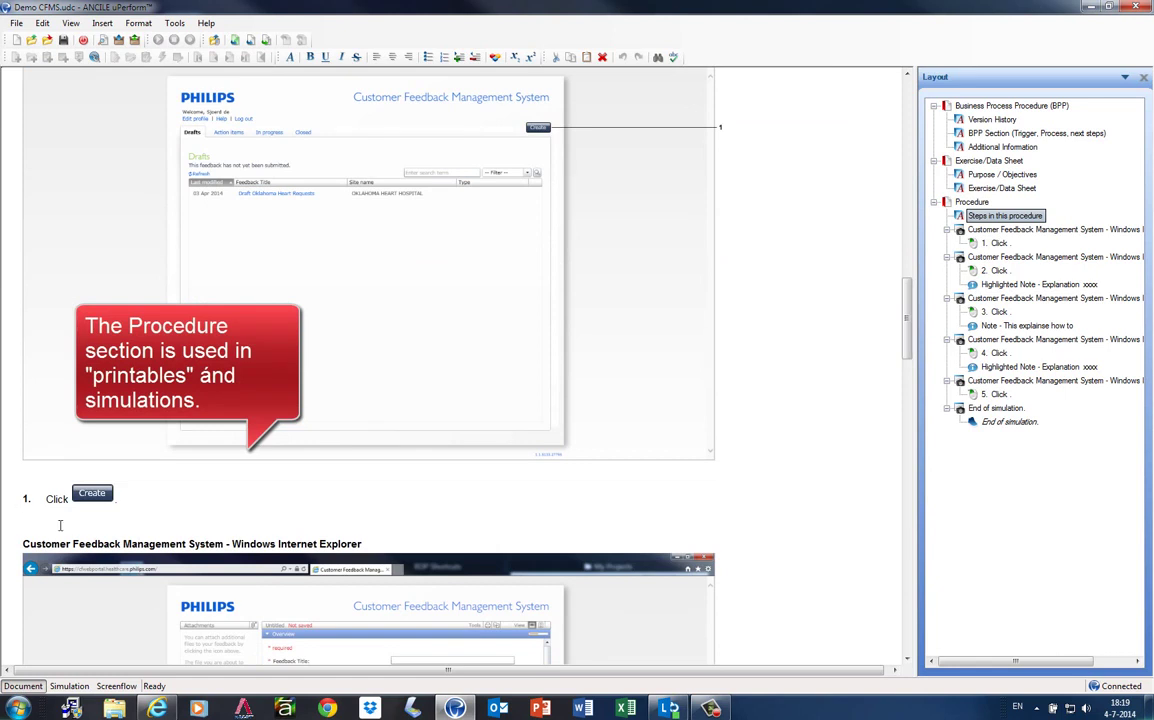
Insert a Quick Part - Important note directly after step 1 using the Freetext menu
click(128, 498)
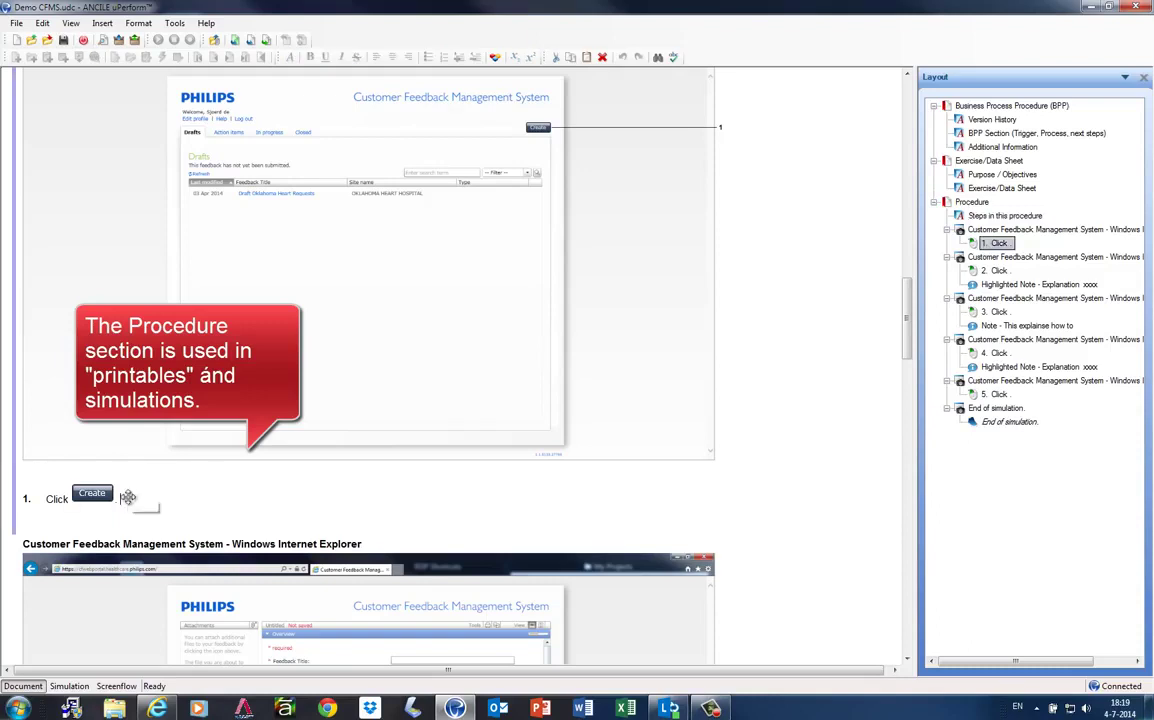
right_click(128, 502)
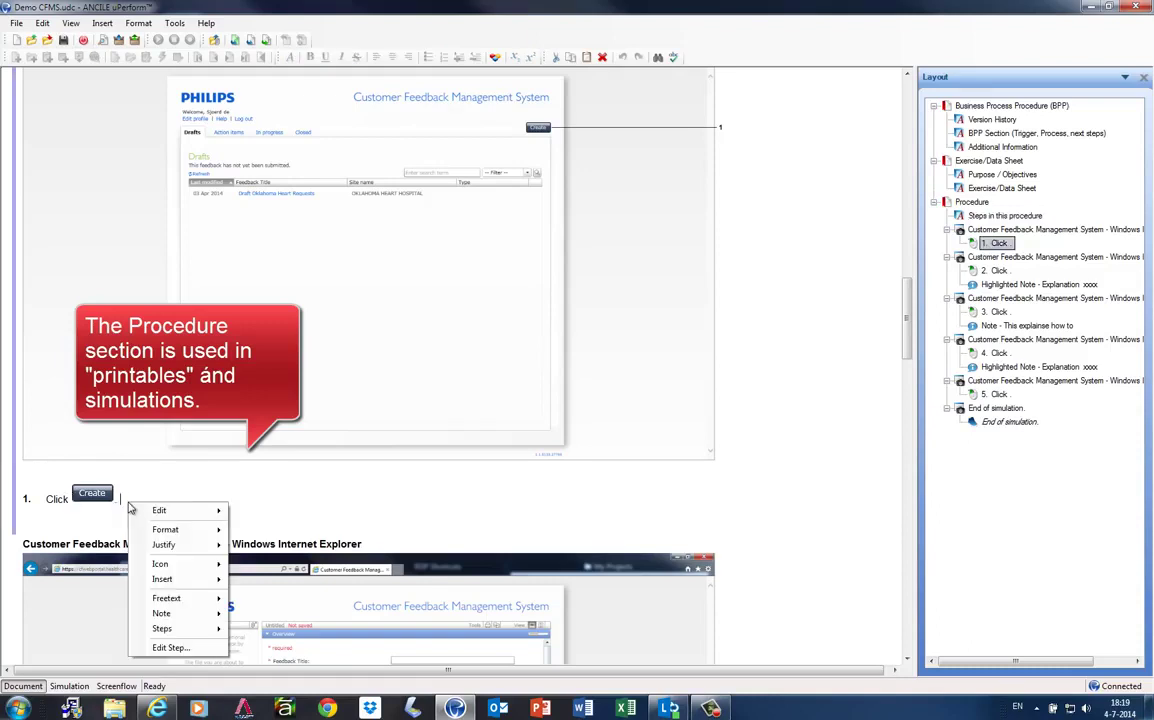
mouse_move(186, 582)
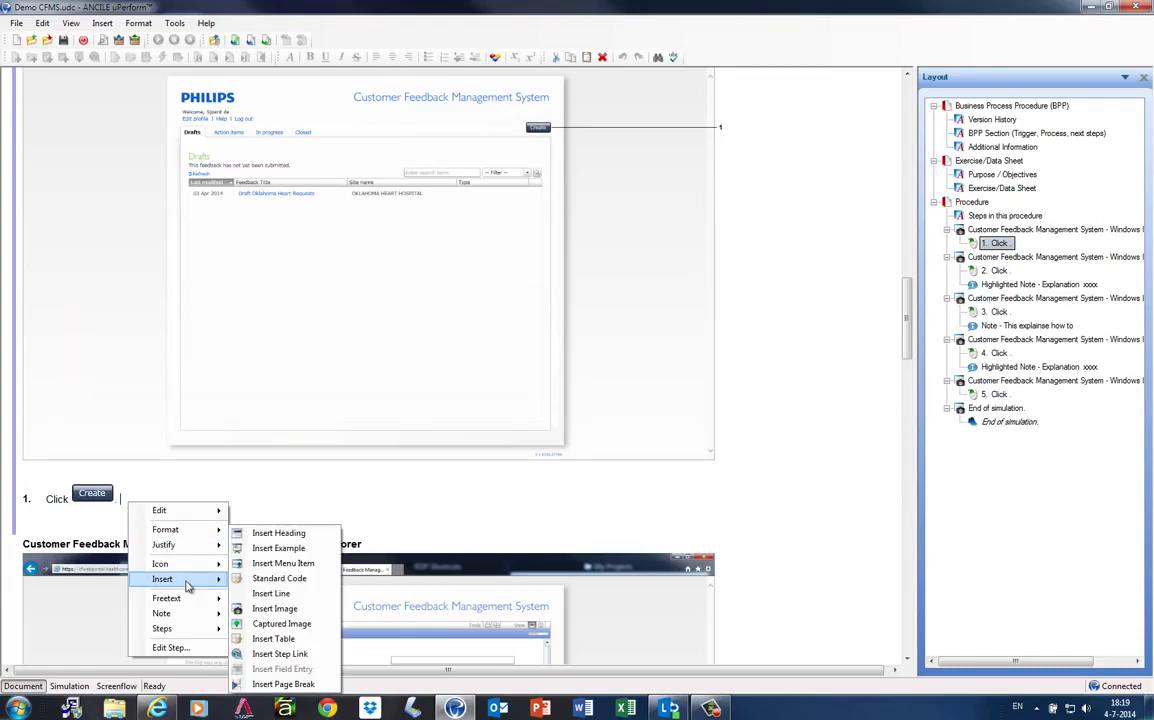
mouse_move(185, 604)
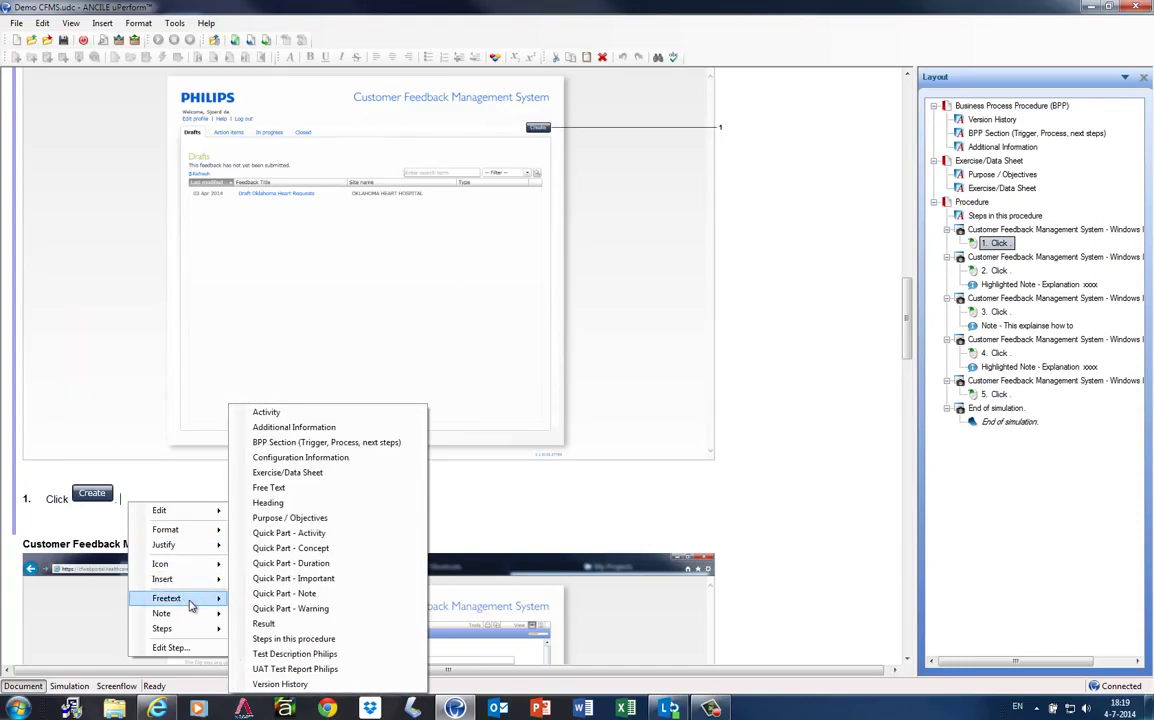
click(307, 580)
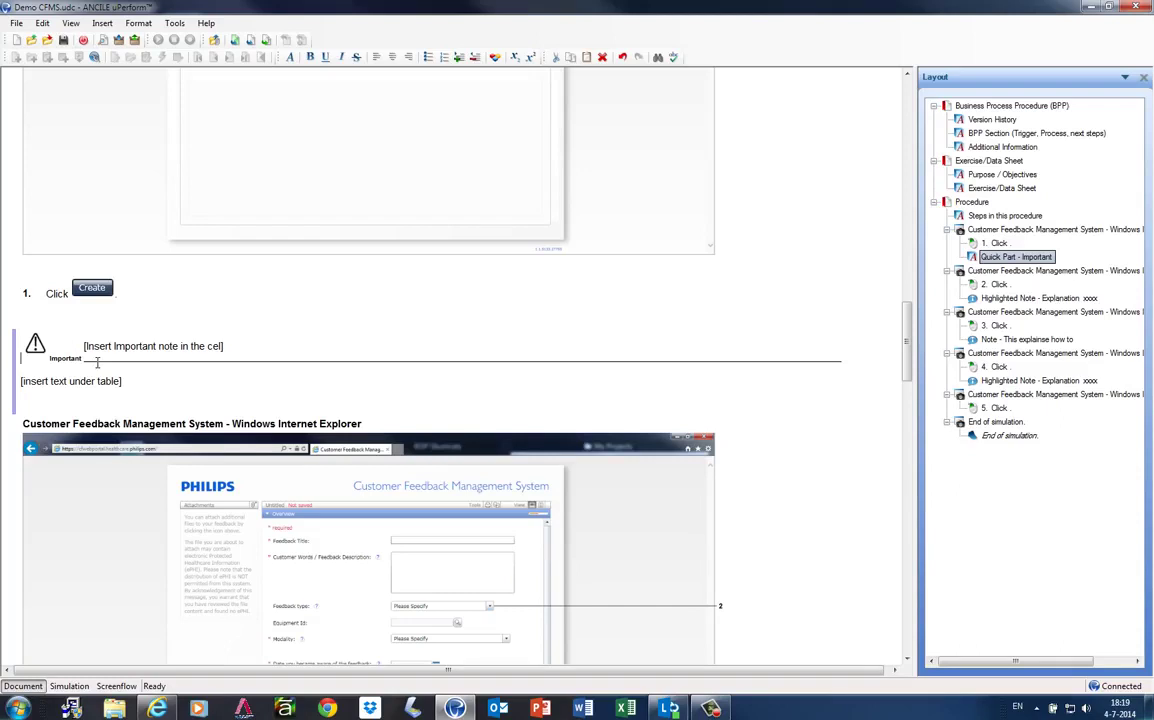
Preview step 1 in the Simulation view, then return to the Document view
click(58, 290)
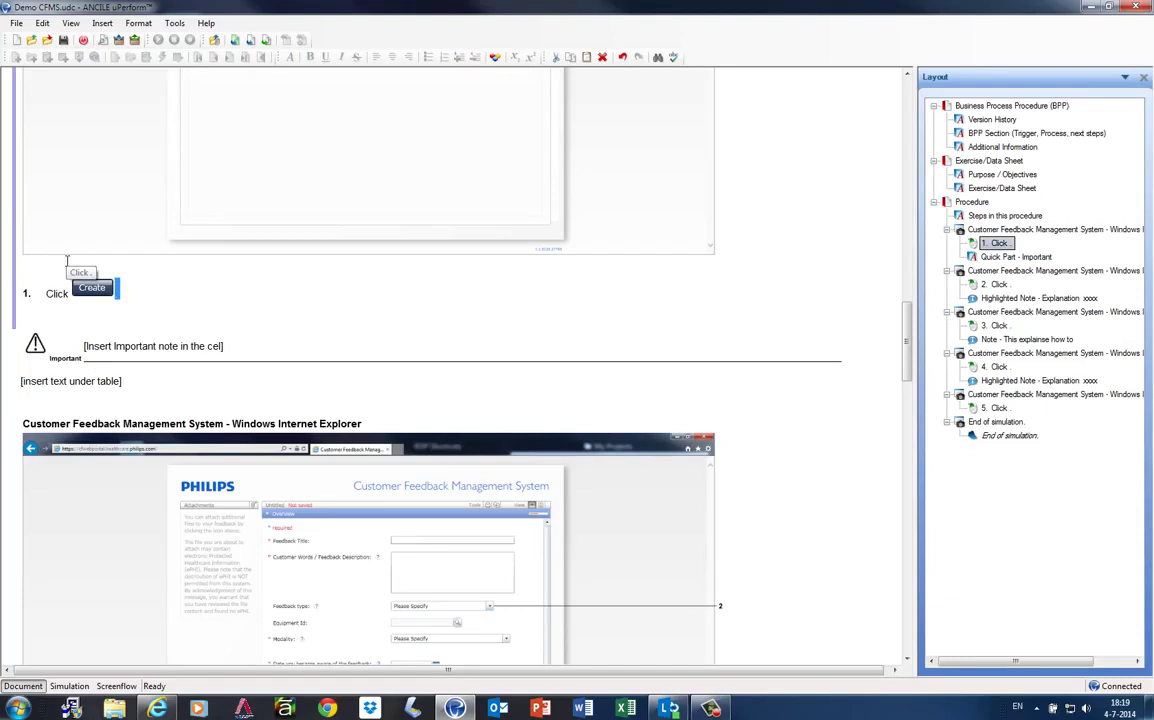
click(69, 686)
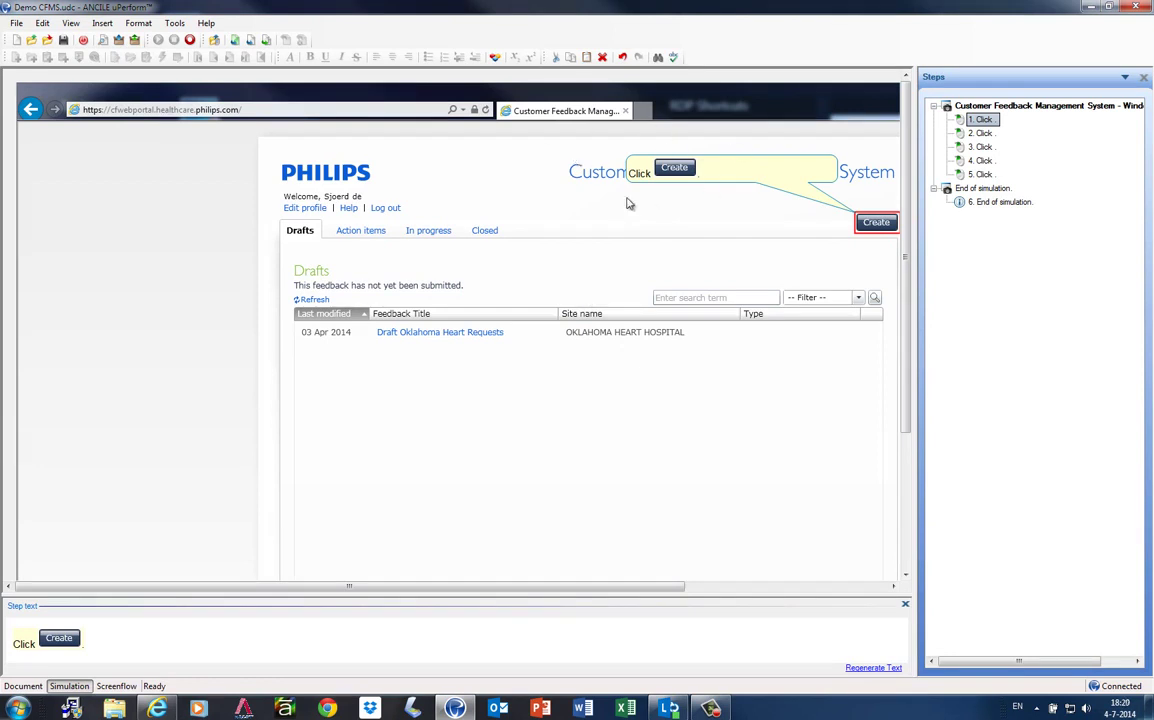
click(22, 686)
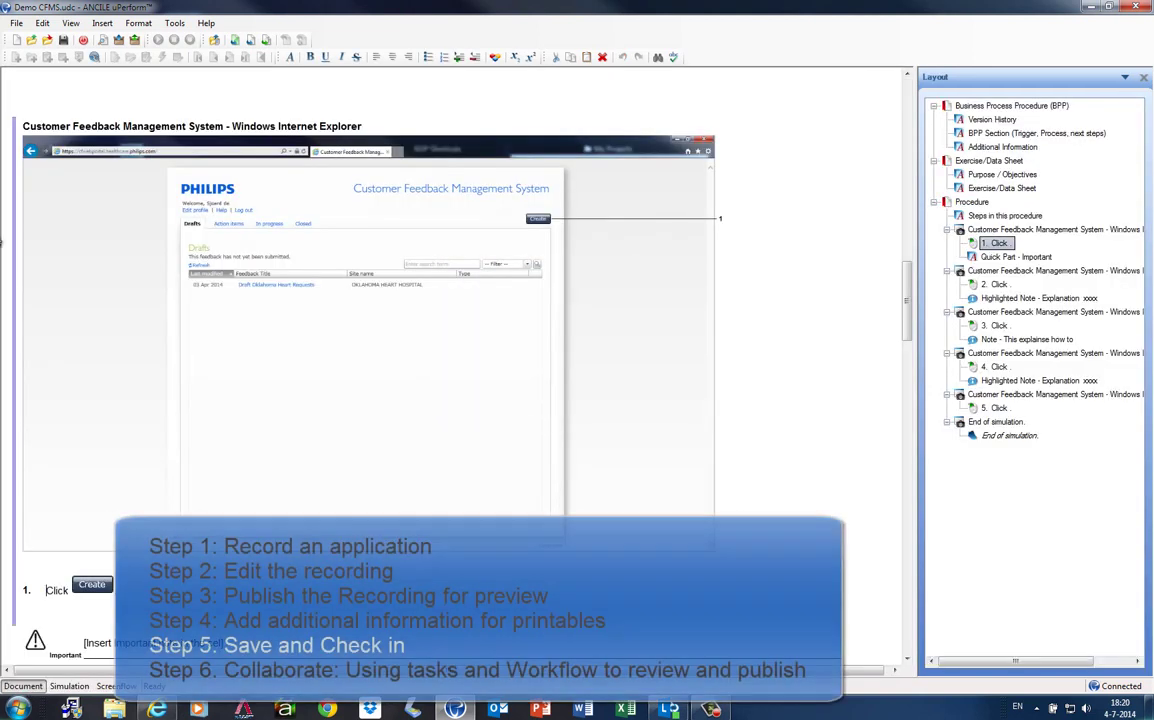
Check the Demo CFMS custom properties (empty Description, Status, Version) and close the dialog with OK
click(62, 40)
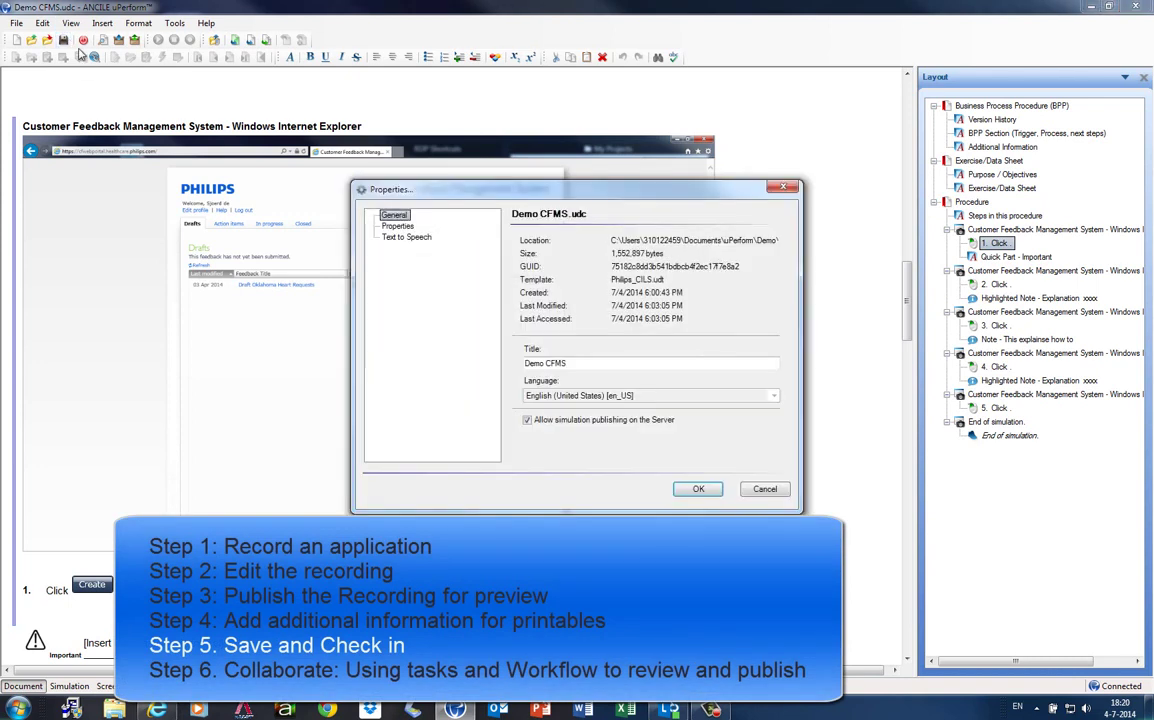
click(398, 228)
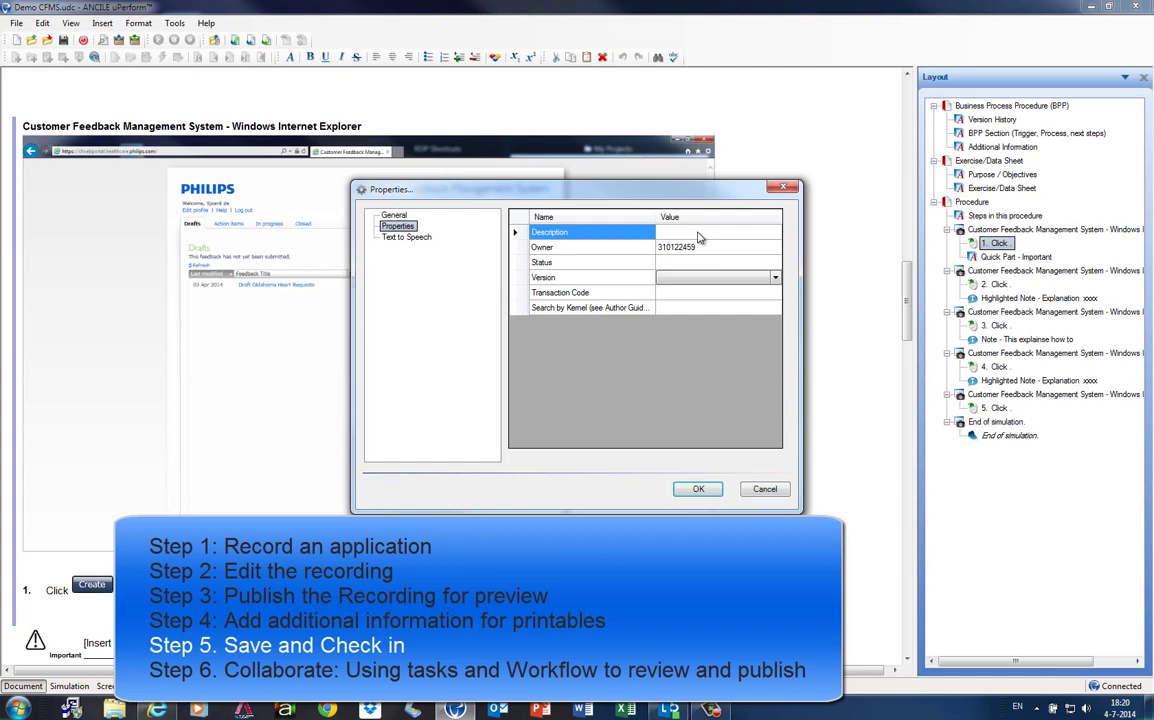
click(697, 489)
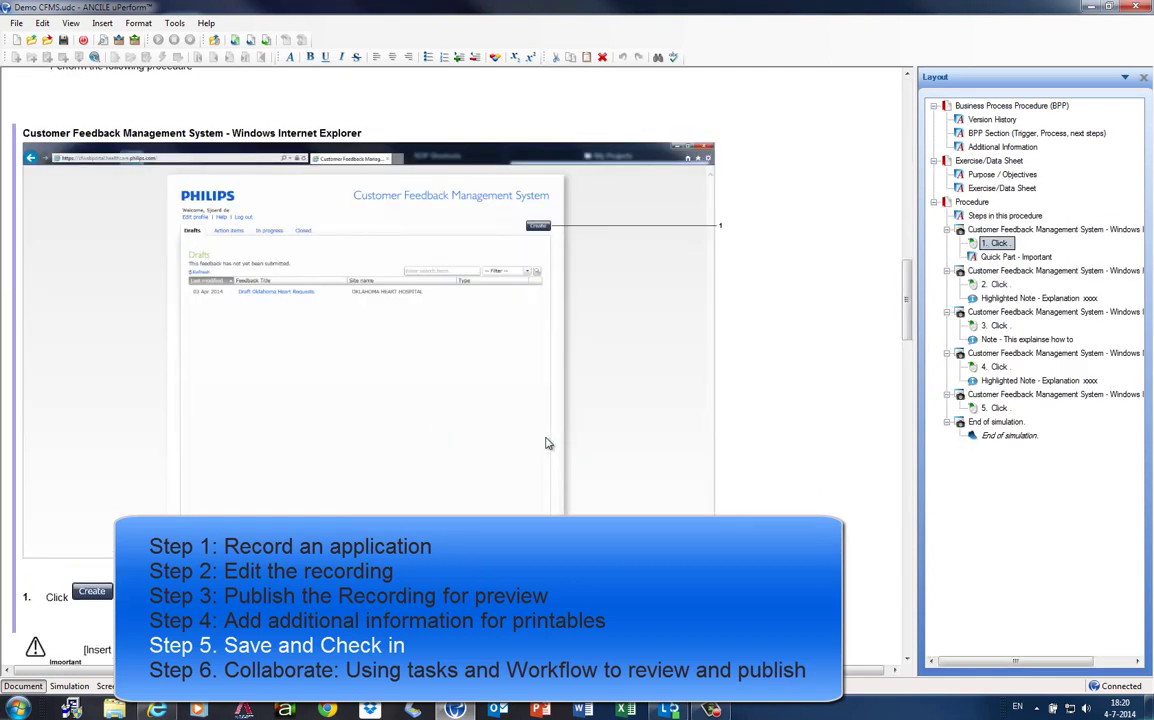
Check Demo CFMS.udc in to the server and dismiss the completion message
click(16, 22)
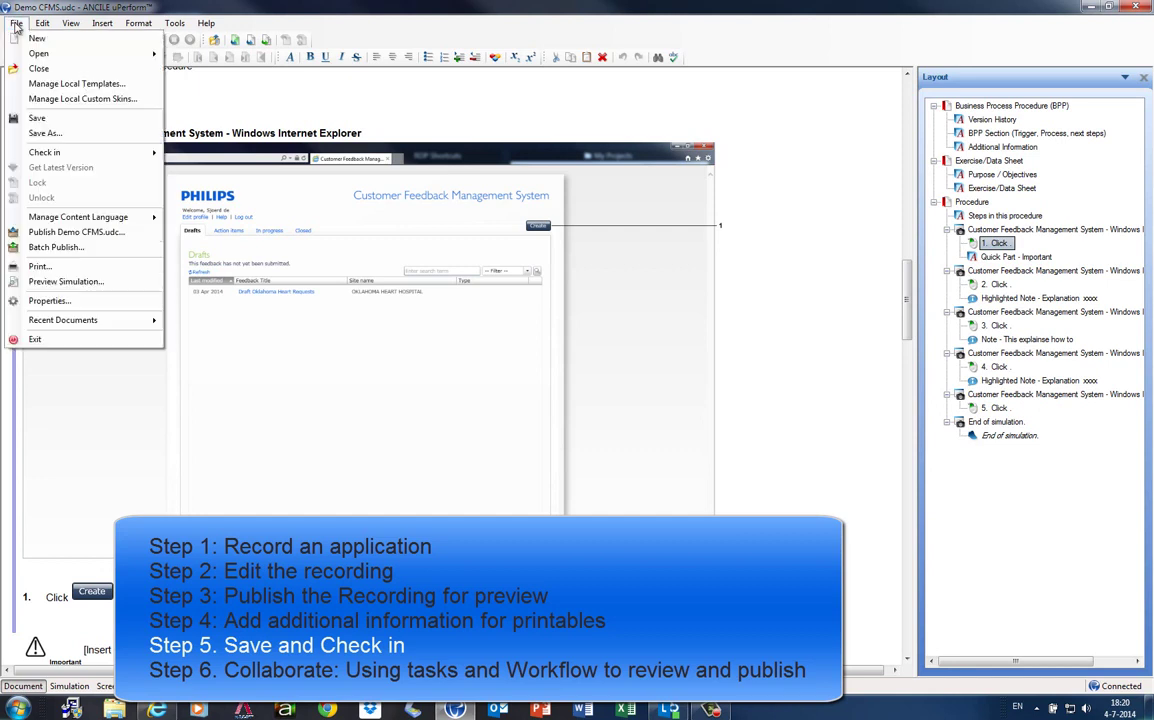
mouse_move(73, 155)
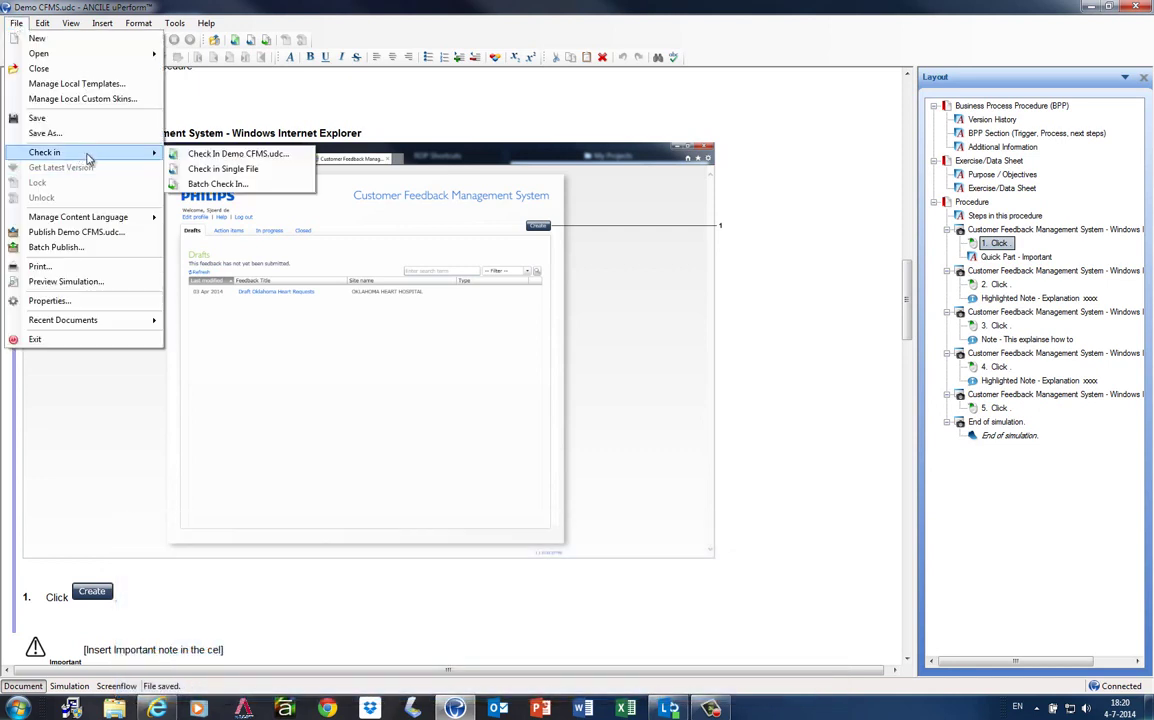
click(222, 154)
click(665, 504)
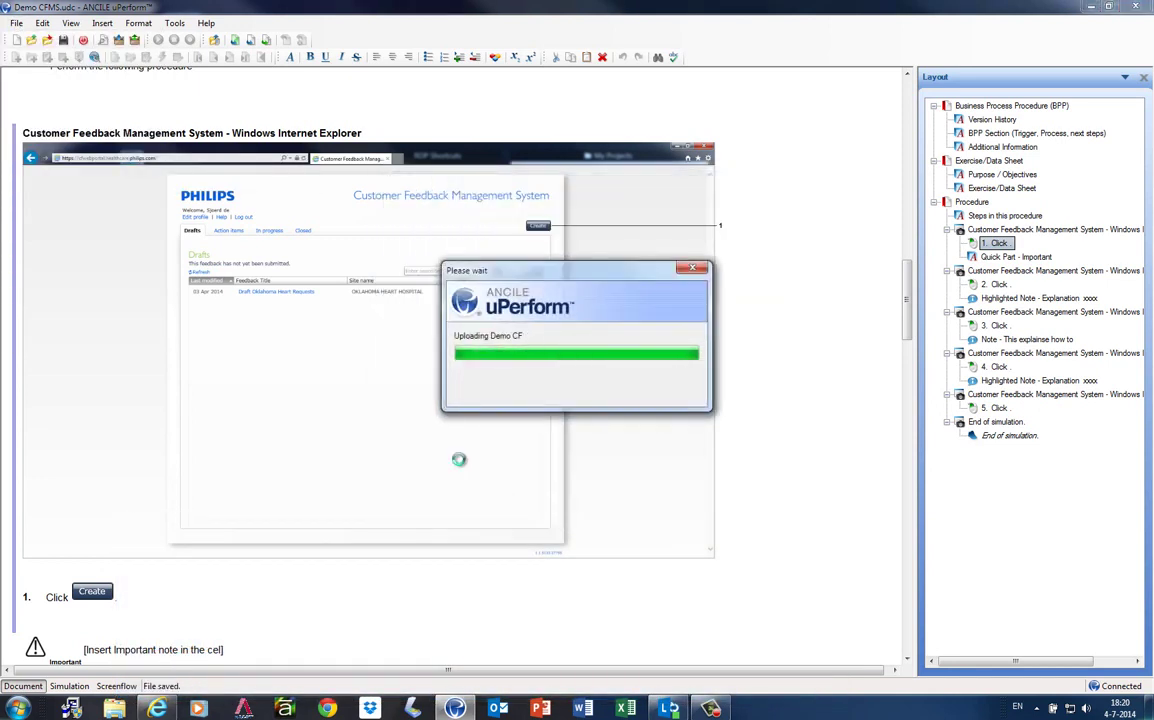
click(614, 400)
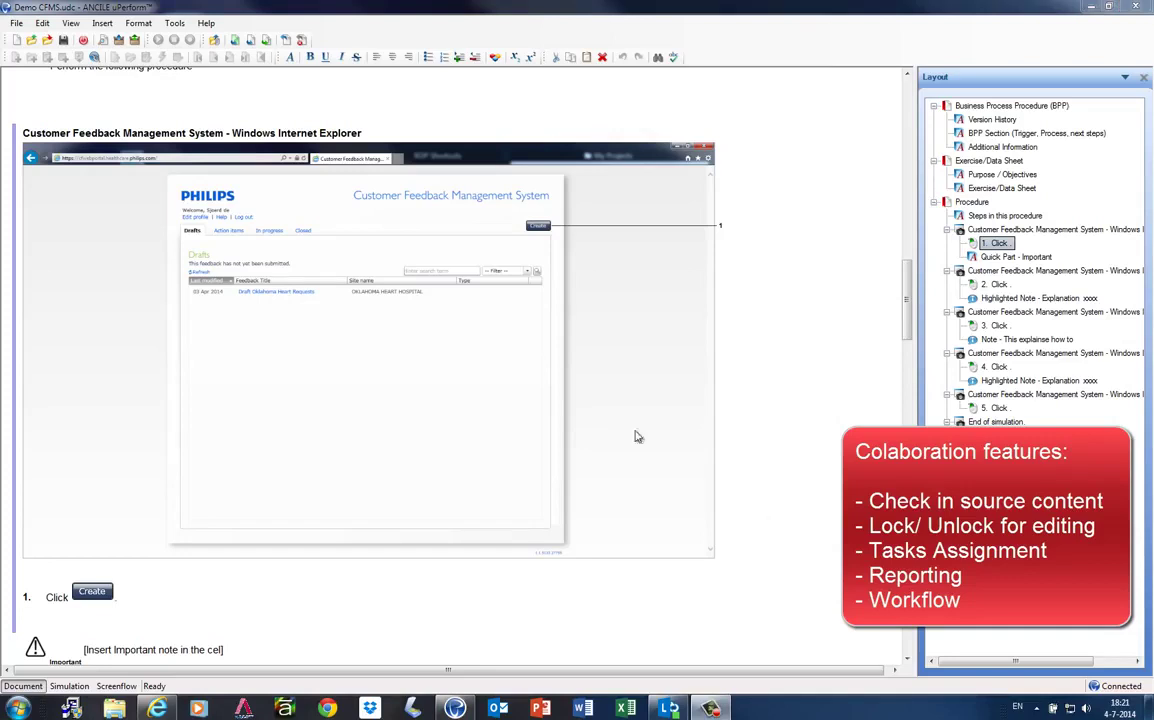
Launch the Library / Repository workspace in the browser from the Tools menu
click(173, 24)
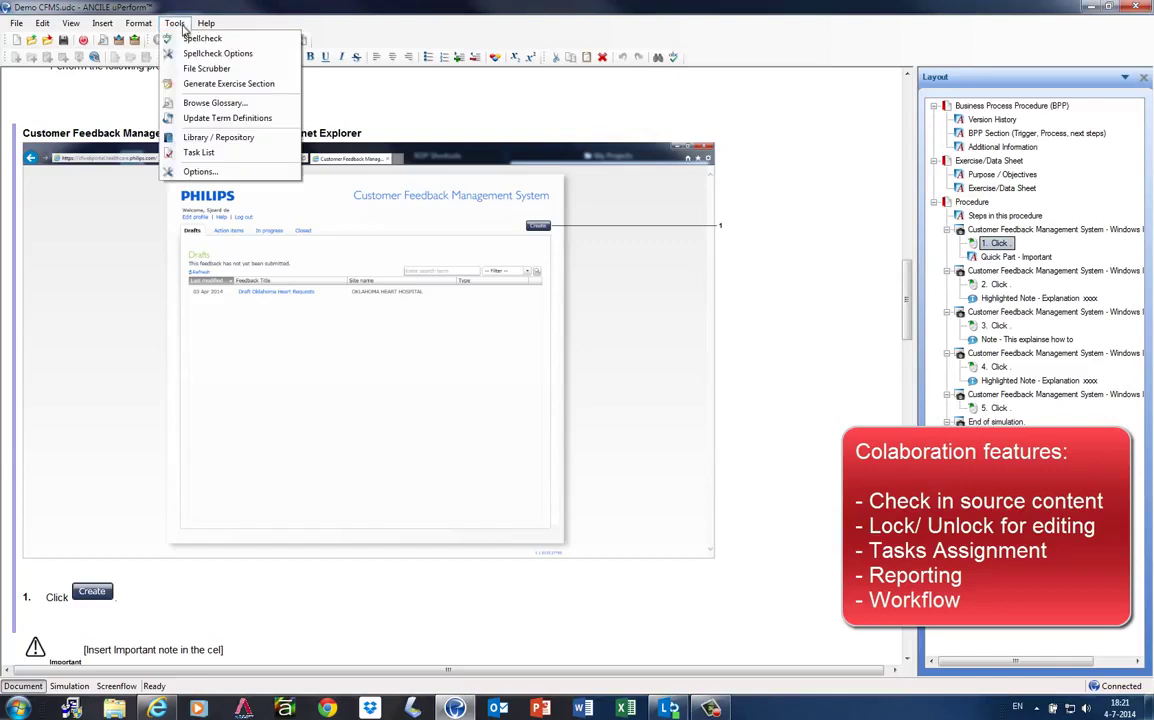
click(200, 153)
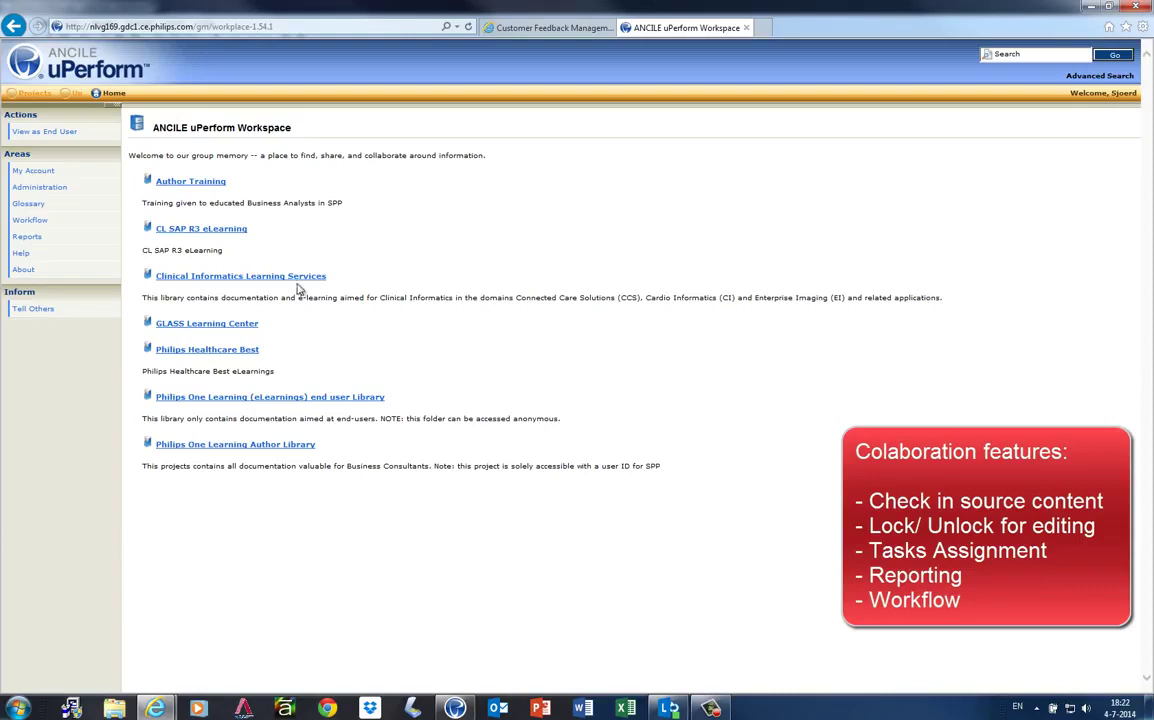
Go to Clinical Informatics Learning Services > Author Essentials > Demo CFMS and begin adding a task
click(245, 276)
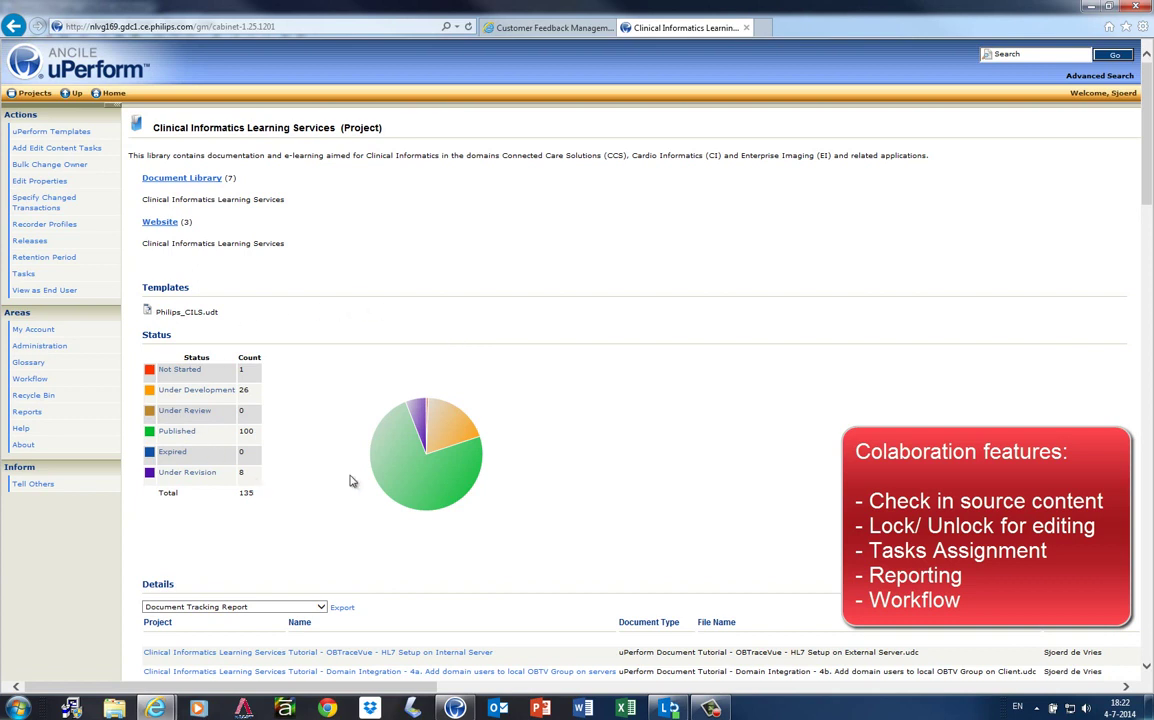
click(30, 281)
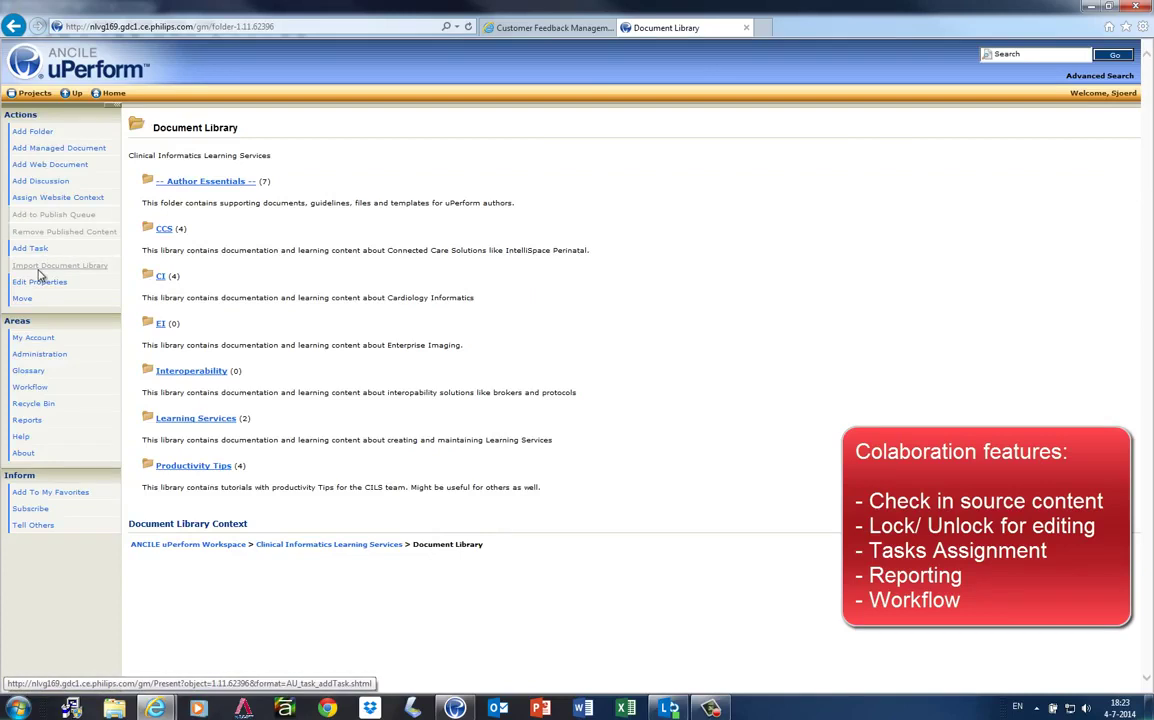
click(167, 181)
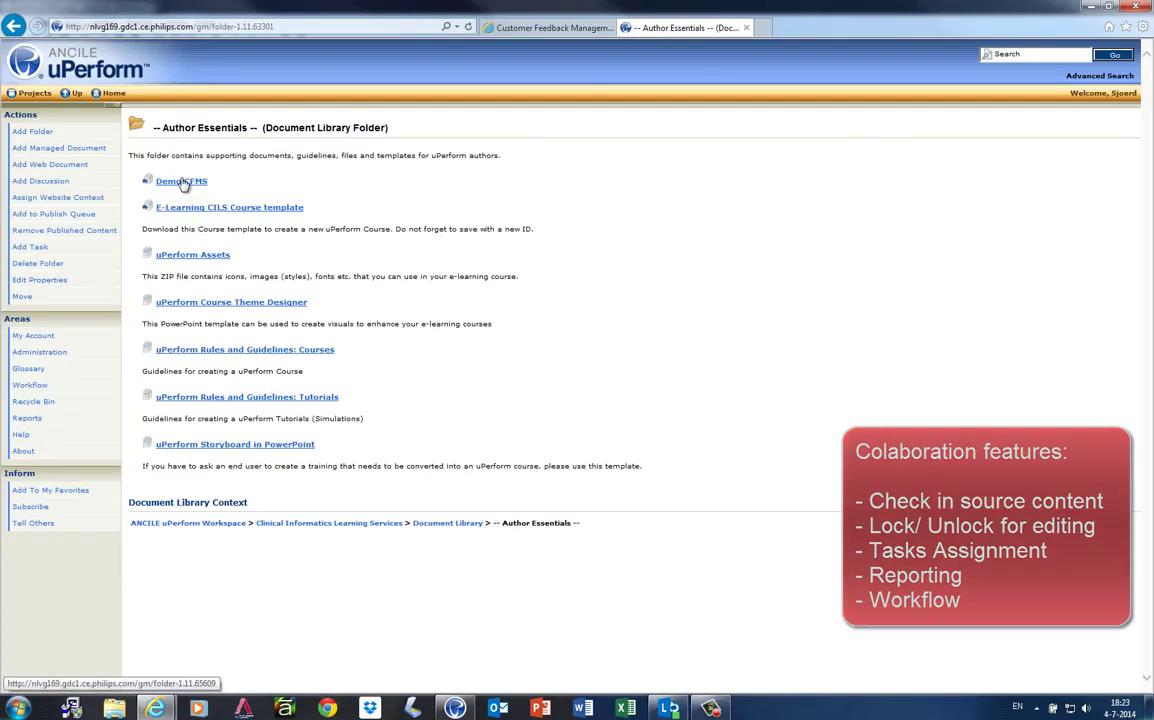
click(181, 182)
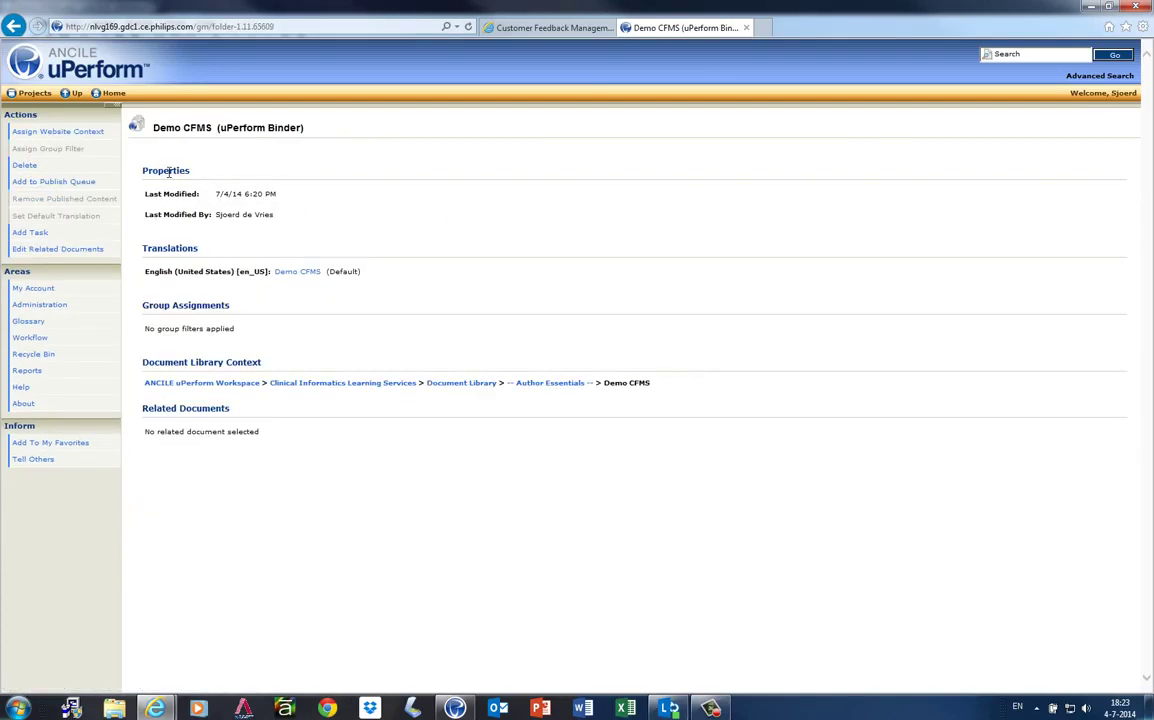
click(42, 236)
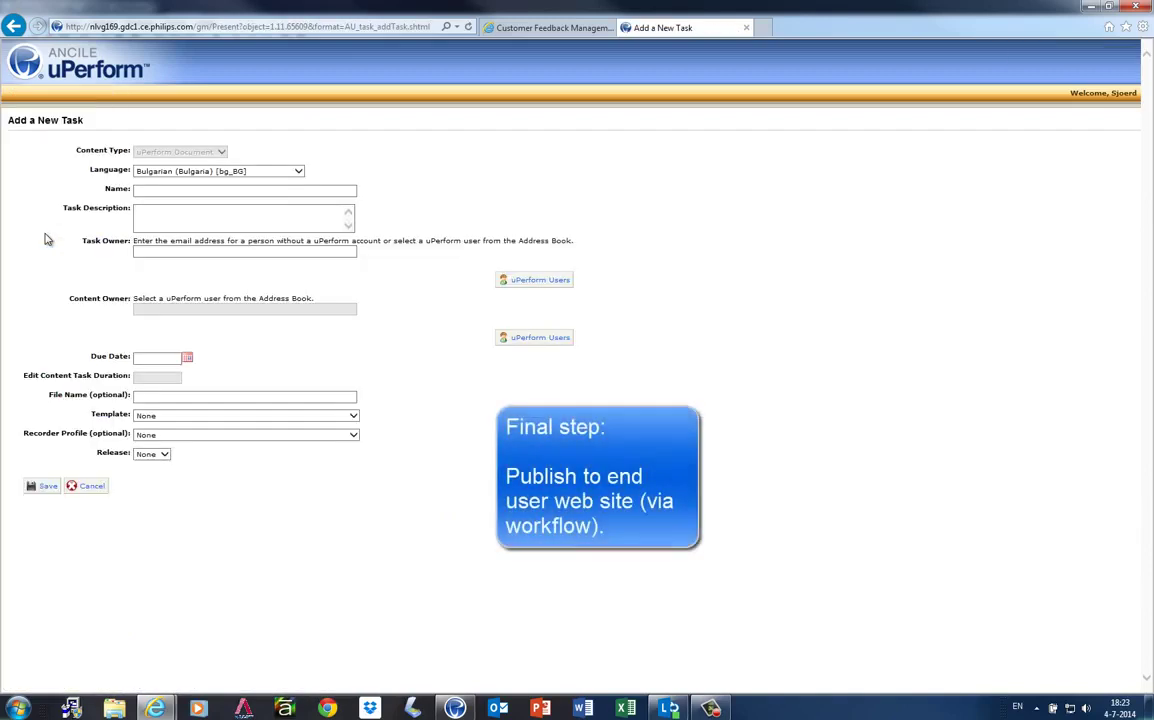